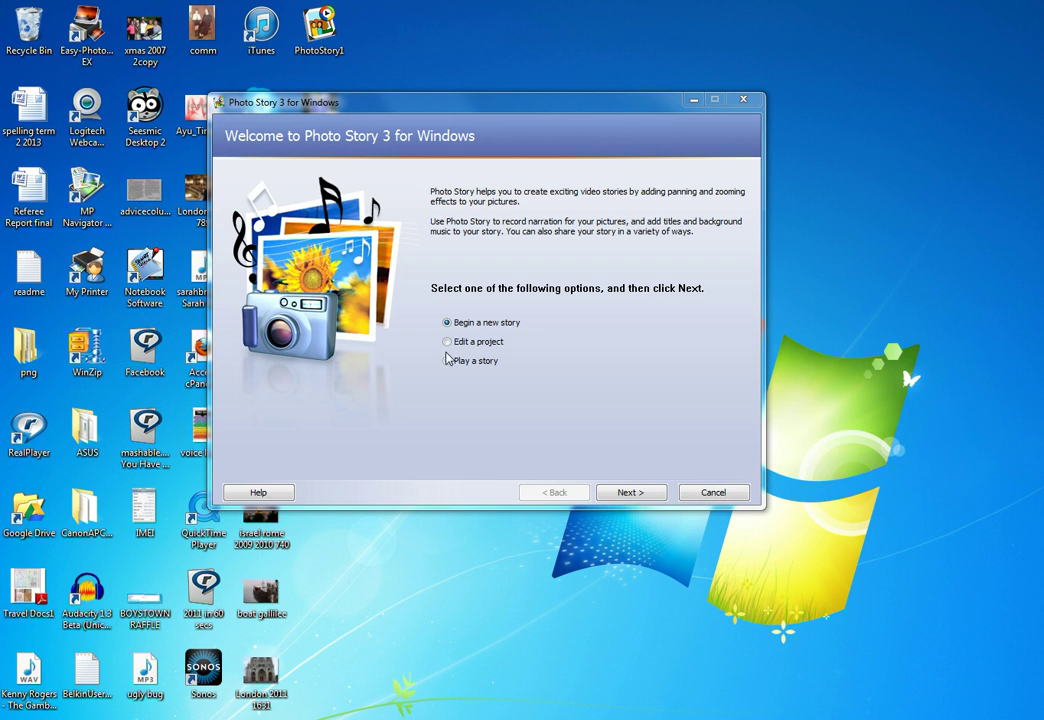
Import DS_Healy01-Healy_Sign and the arms picture from the Healy folder into a new story.
{"action": "left_click", "coordinate": [655, 494]}
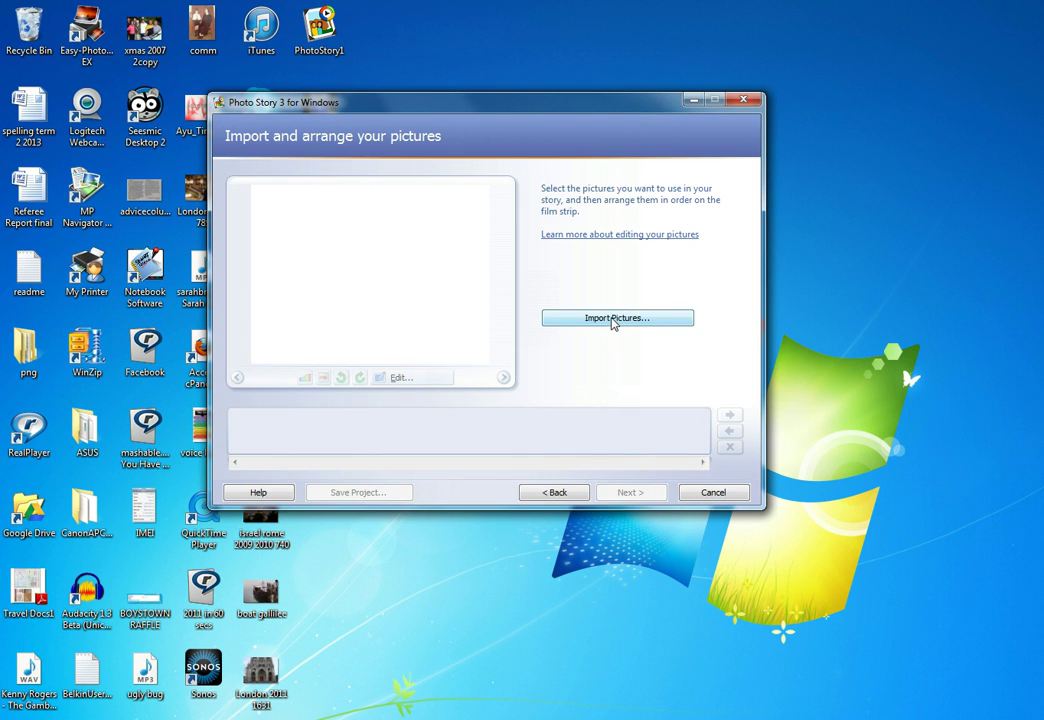
{"action": "left_click", "coordinate": [613, 319]}
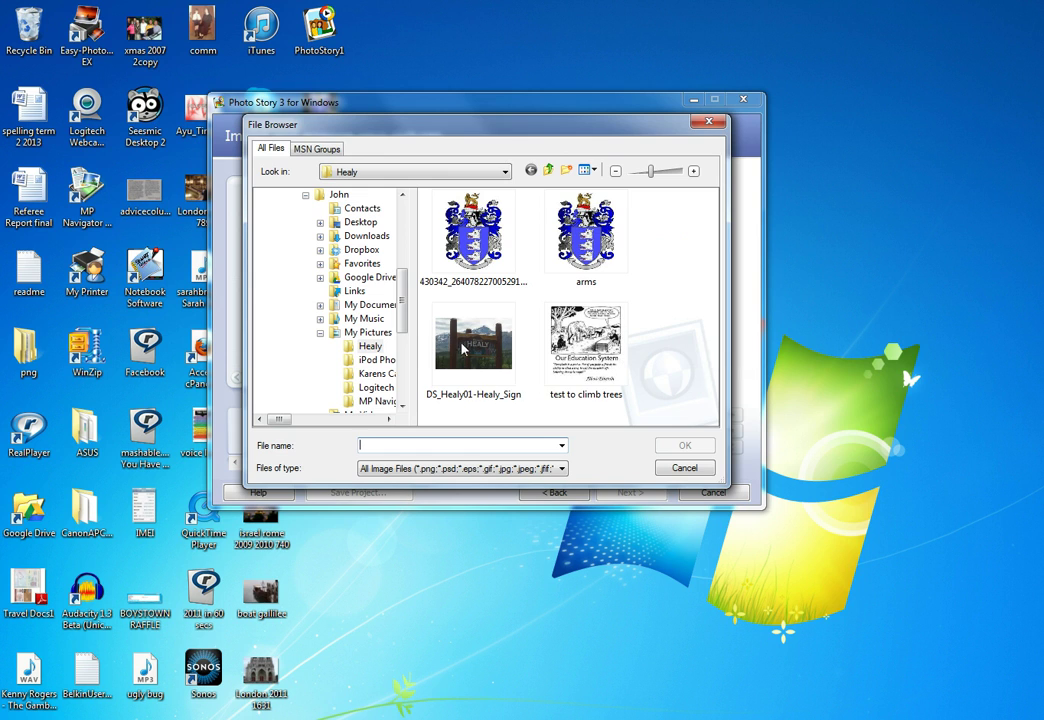
{"action": "left_click", "coordinate": [470, 346]}
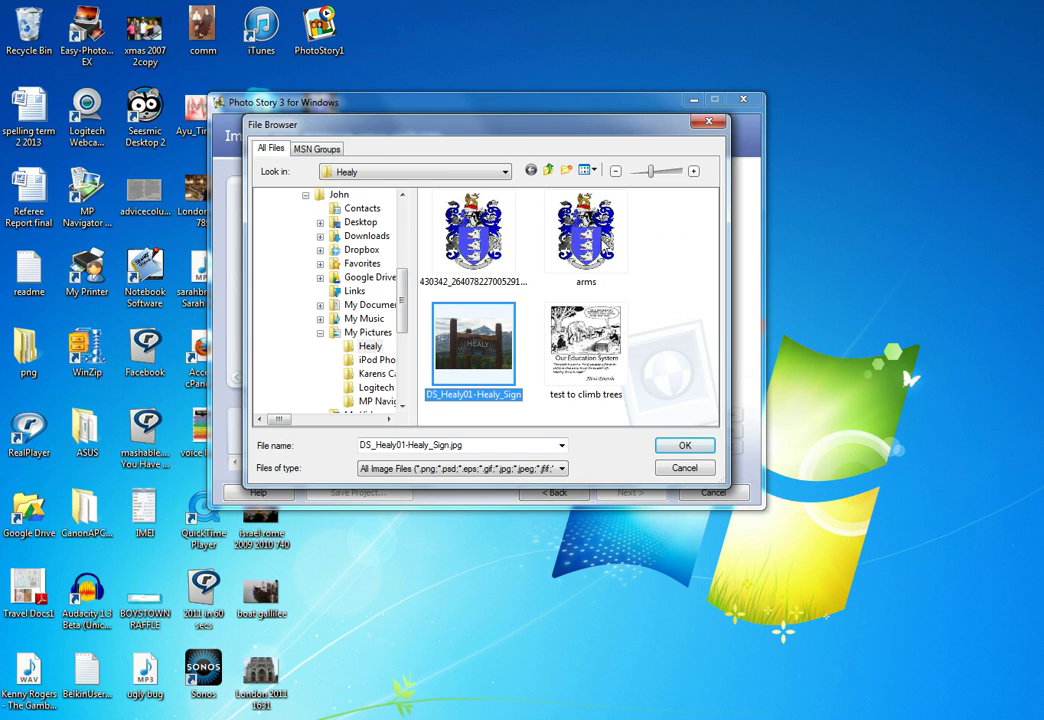
{"action": "left_click", "coordinate": [586, 235], "text": "ctrl"}
{"action": "left_click", "coordinate": [684, 445]}
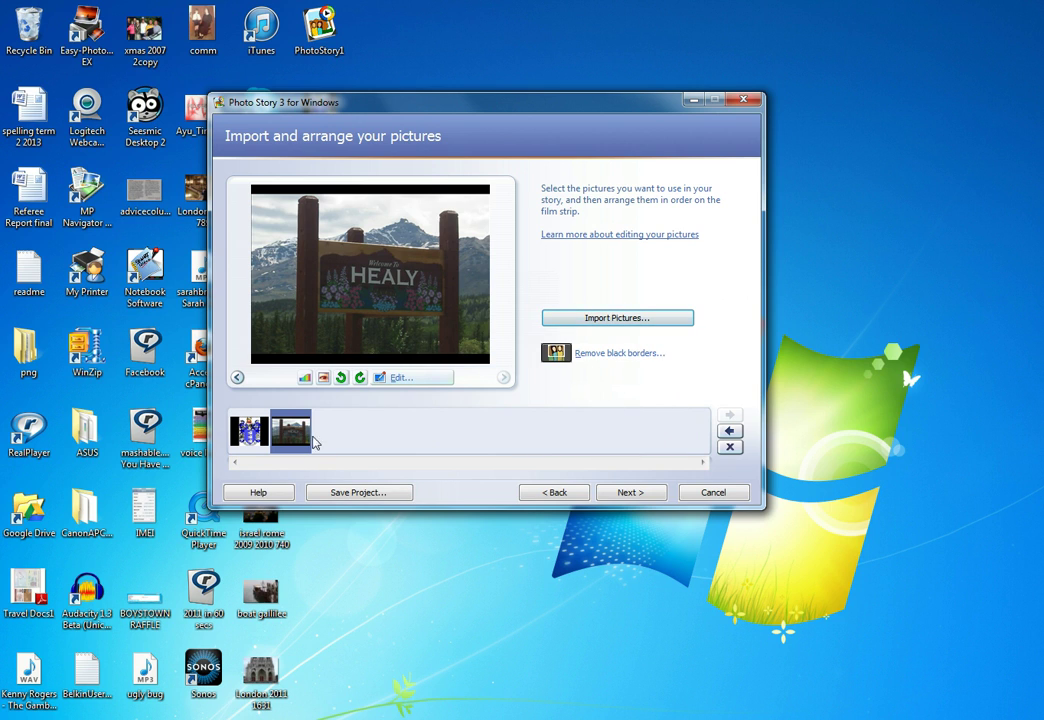
Preview the coat-of-arms and HEALY sign pictures from the filmstrip.
{"action": "left_click", "coordinate": [249, 431]}
{"action": "left_click", "coordinate": [307, 441]}
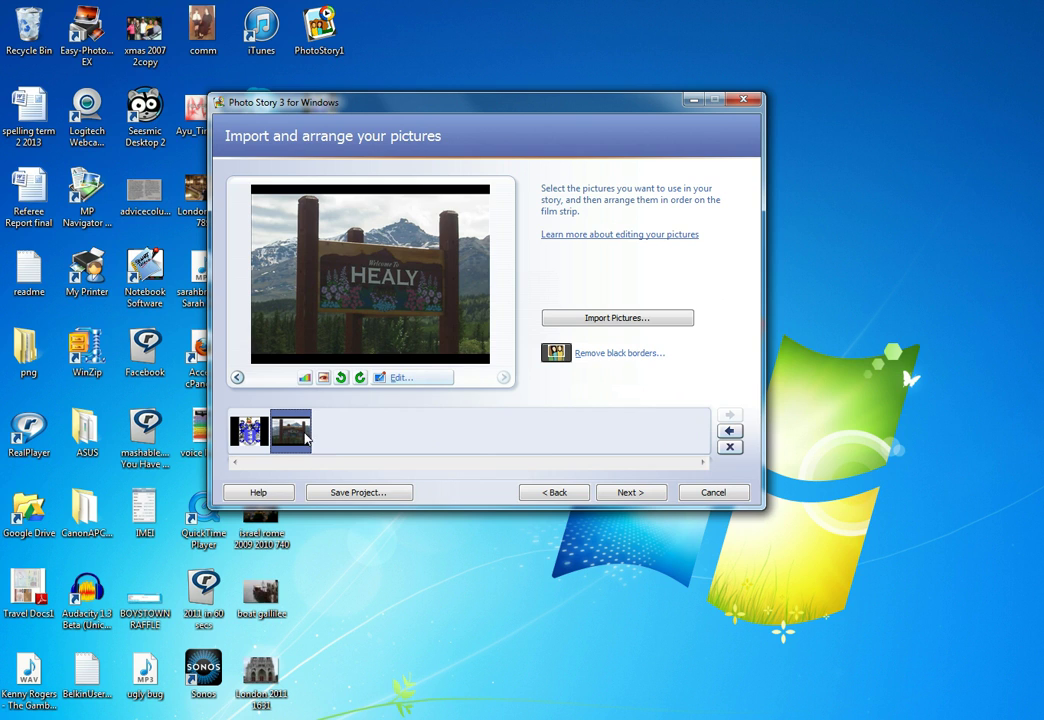
{"action": "left_click", "coordinate": [237, 377]}
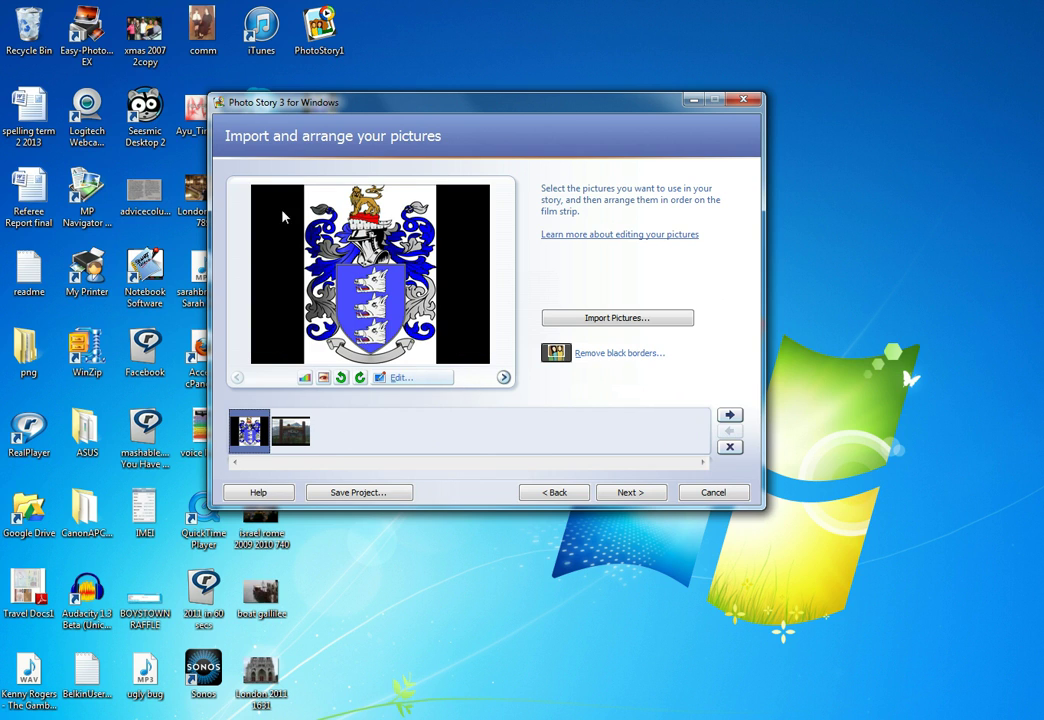
Remove black borders: leave the coat of arms uncropped and trim the HEALY sign to 686 x 515.
{"action": "left_click", "coordinate": [590, 353]}
{"action": "left_click_drag", "start_coordinate": [722, 282], "coordinate": [473, 198]}
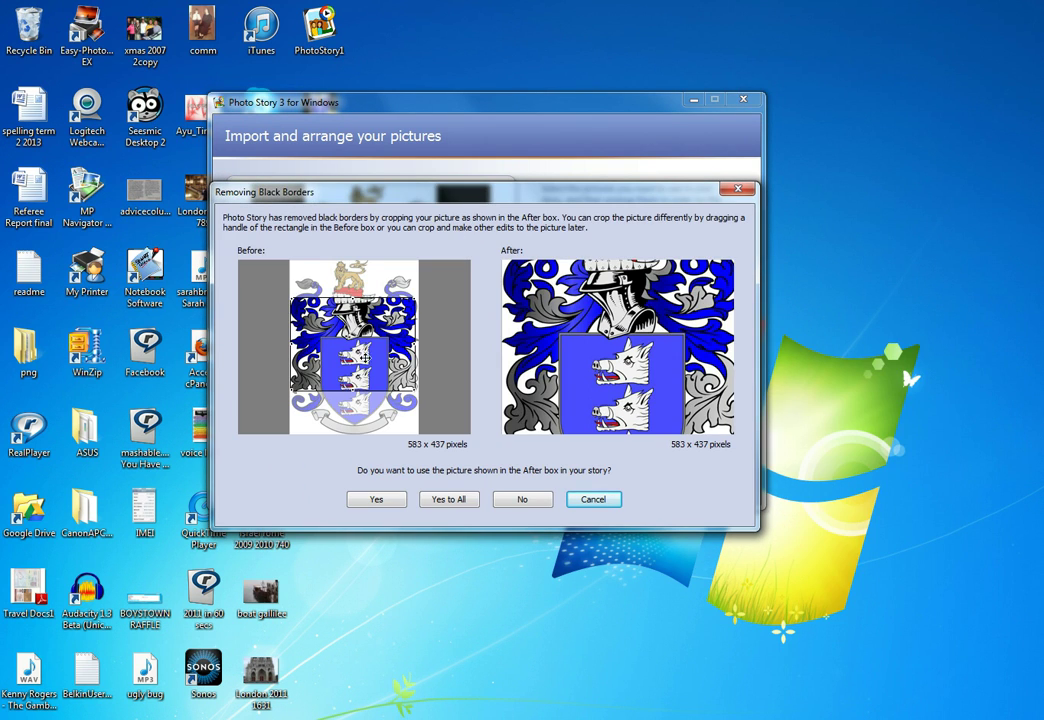
{"action": "left_click_drag", "start_coordinate": [413, 345], "coordinate": [416, 345]}
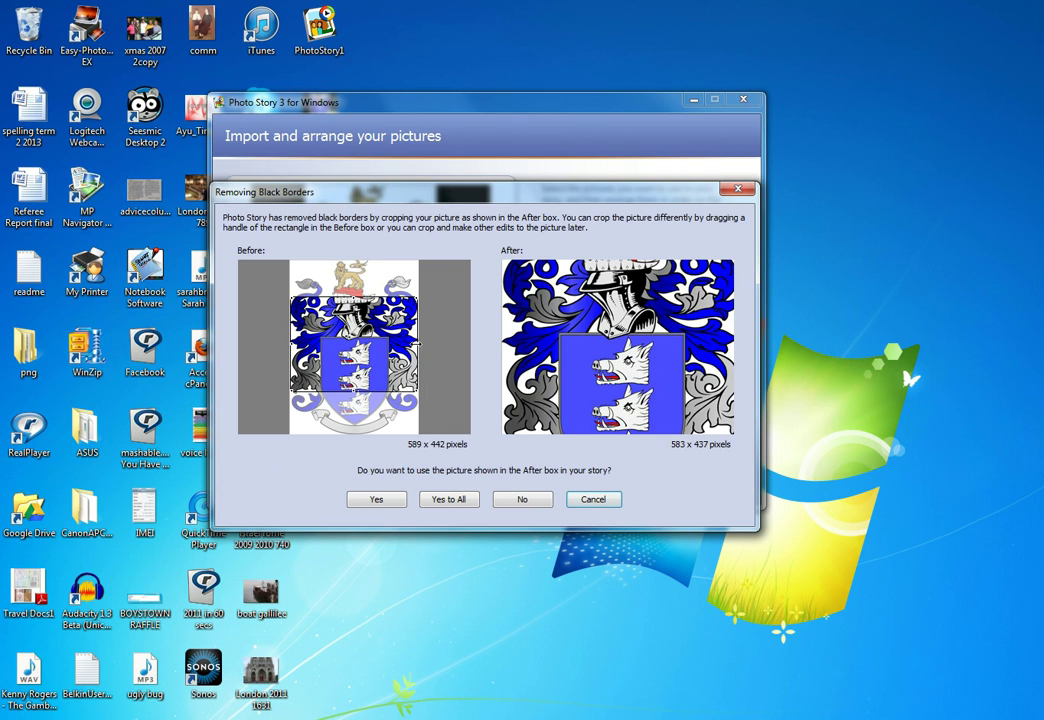
{"action": "mouse_move", "coordinate": [291, 297]}
{"action": "left_mouse_down"}
{"action": "mouse_move", "coordinate": [278, 287]}
{"action": "mouse_move", "coordinate": [299, 309]}
{"action": "mouse_move", "coordinate": [282, 297]}
{"action": "left_mouse_up"}
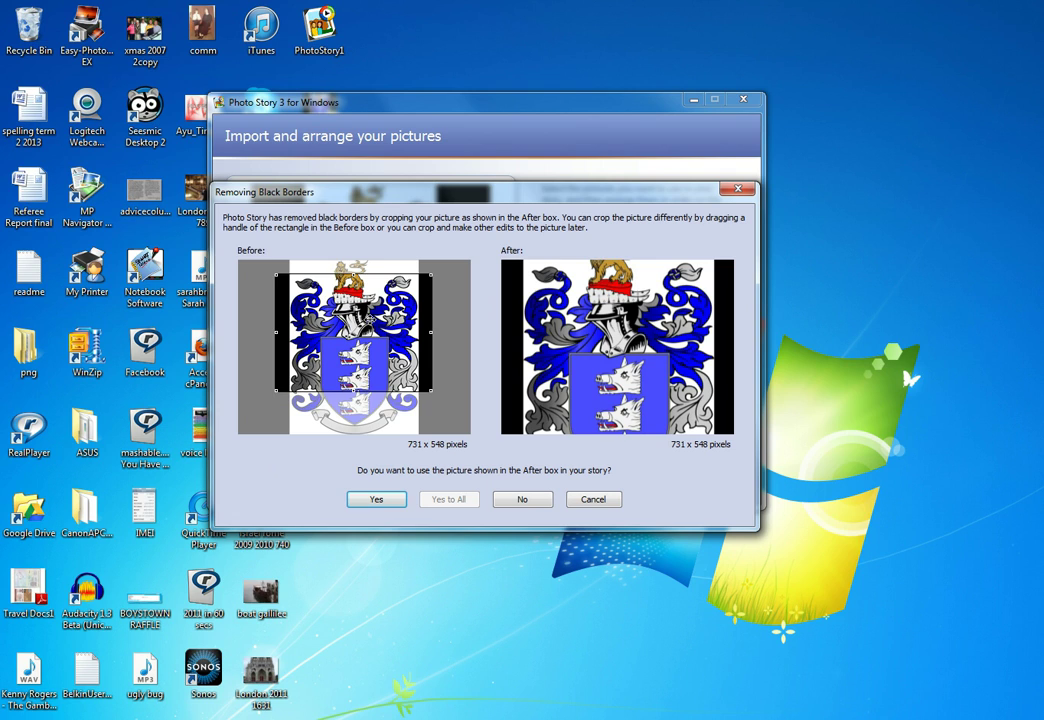
{"action": "left_click_drag", "start_coordinate": [334, 375], "coordinate": [330, 375]}
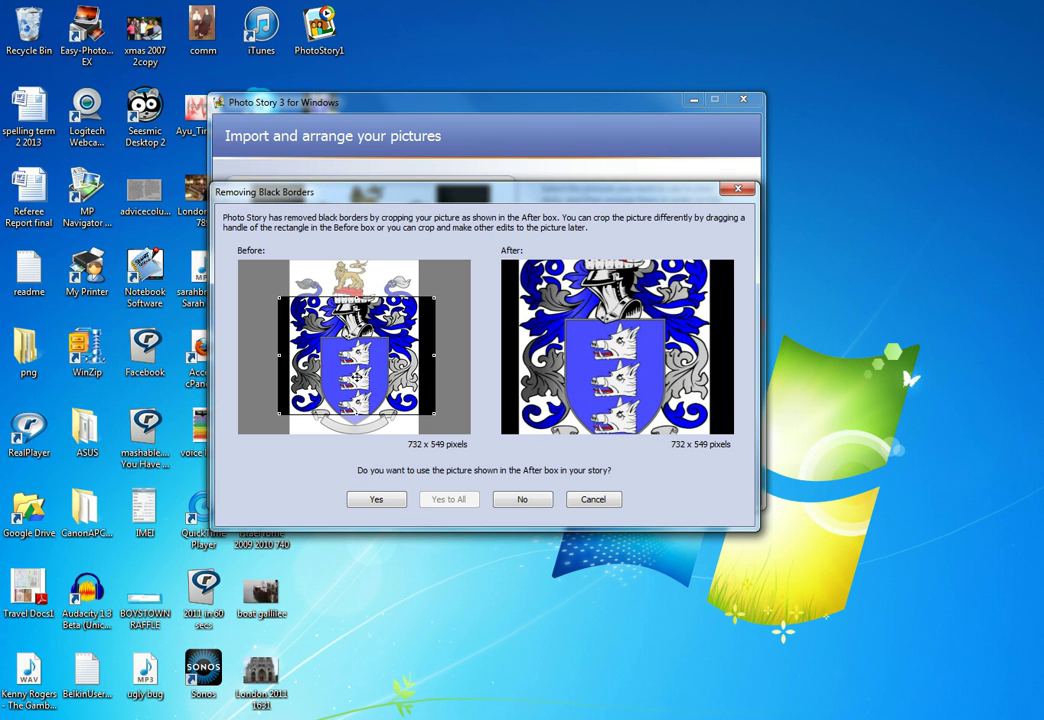
{"action": "left_click", "coordinate": [529, 502]}
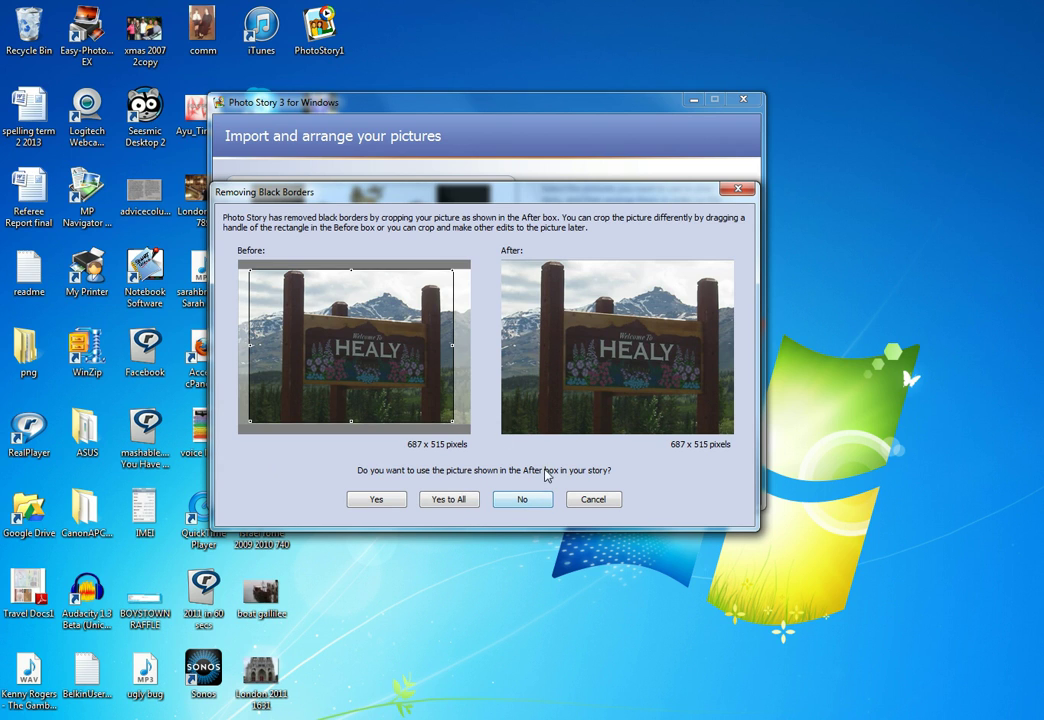
{"action": "left_click_drag", "start_coordinate": [351, 333], "coordinate": [374, 344]}
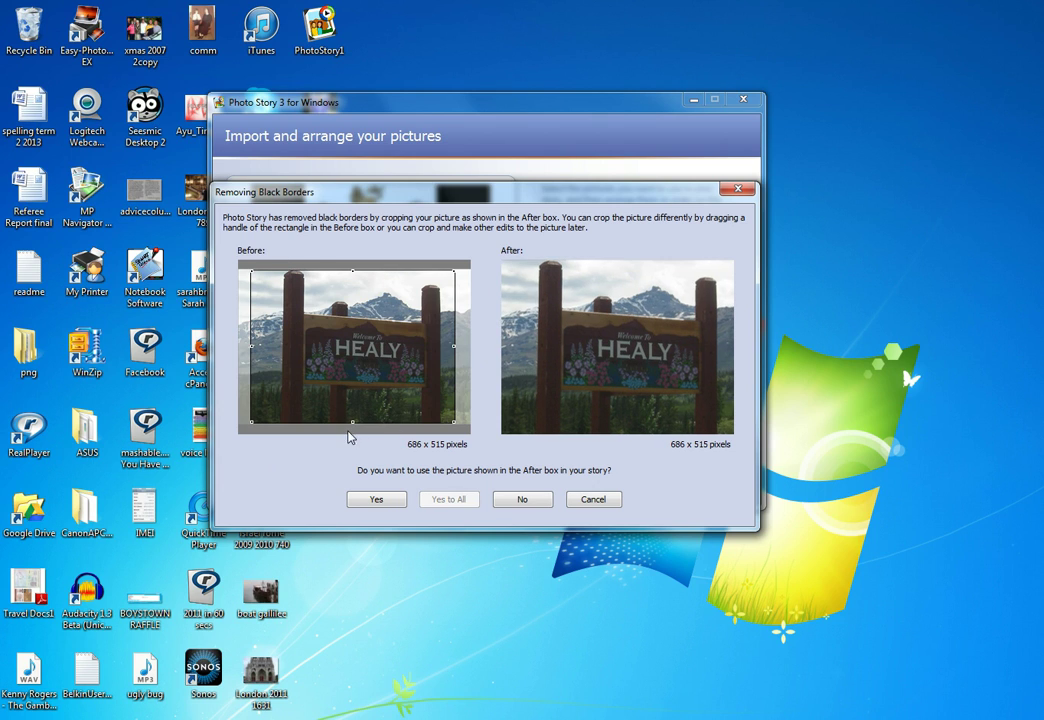
{"action": "left_click", "coordinate": [392, 499]}
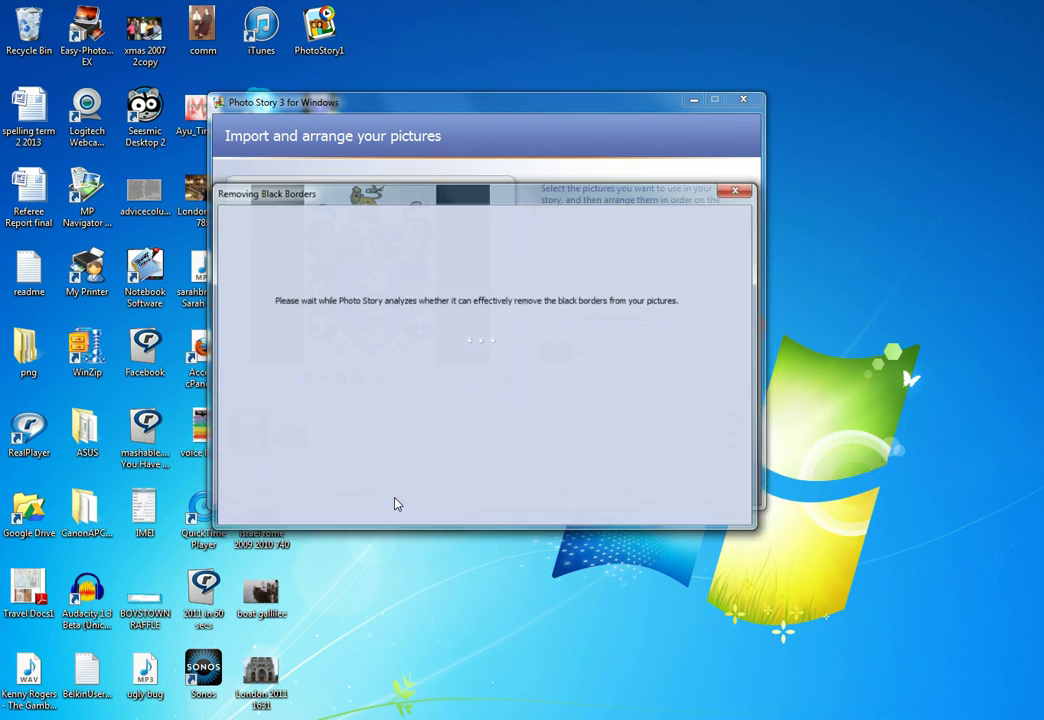
{"action": "left_click", "coordinate": [871, 503]}
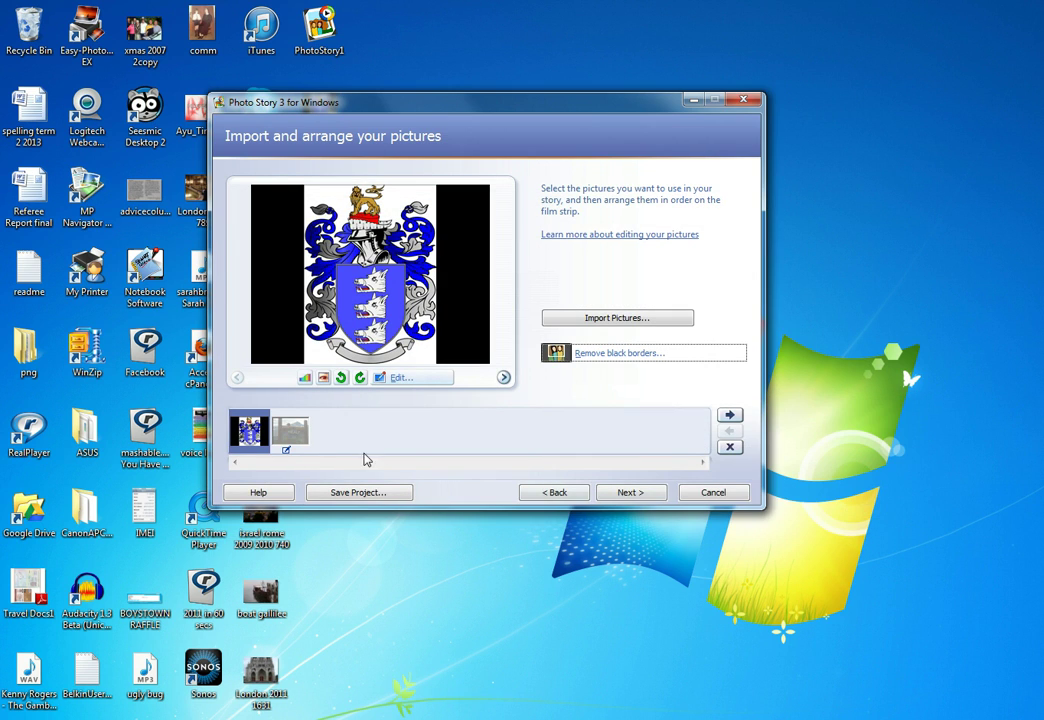
{"action": "key", "text": "Right"}
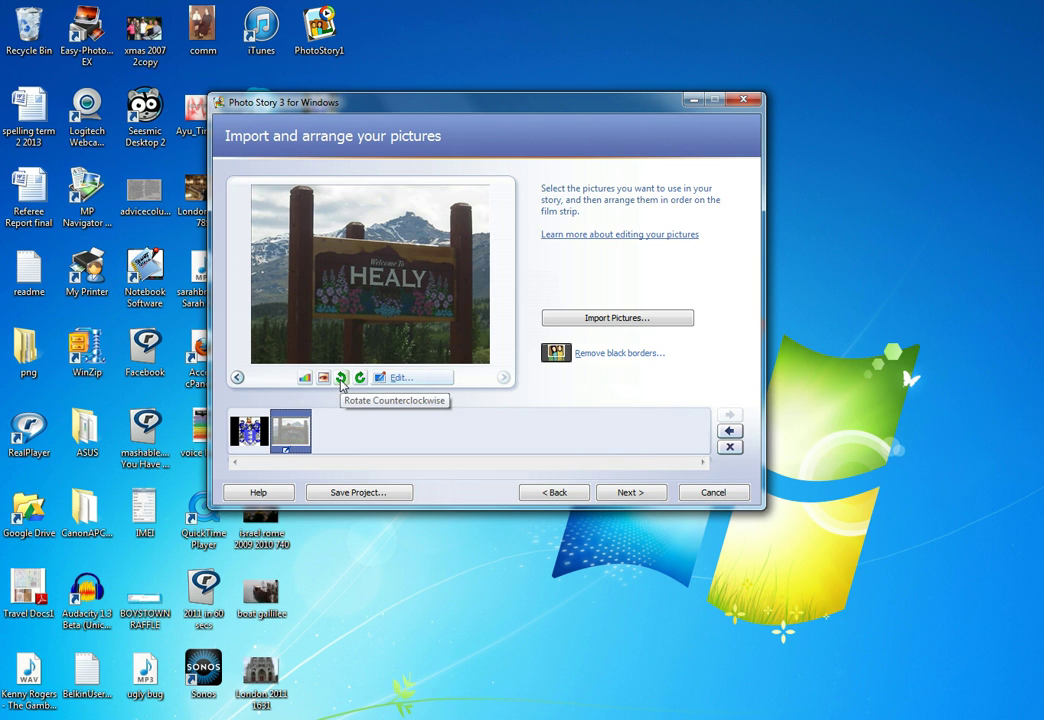
{"action": "left_click", "coordinate": [397, 379]}
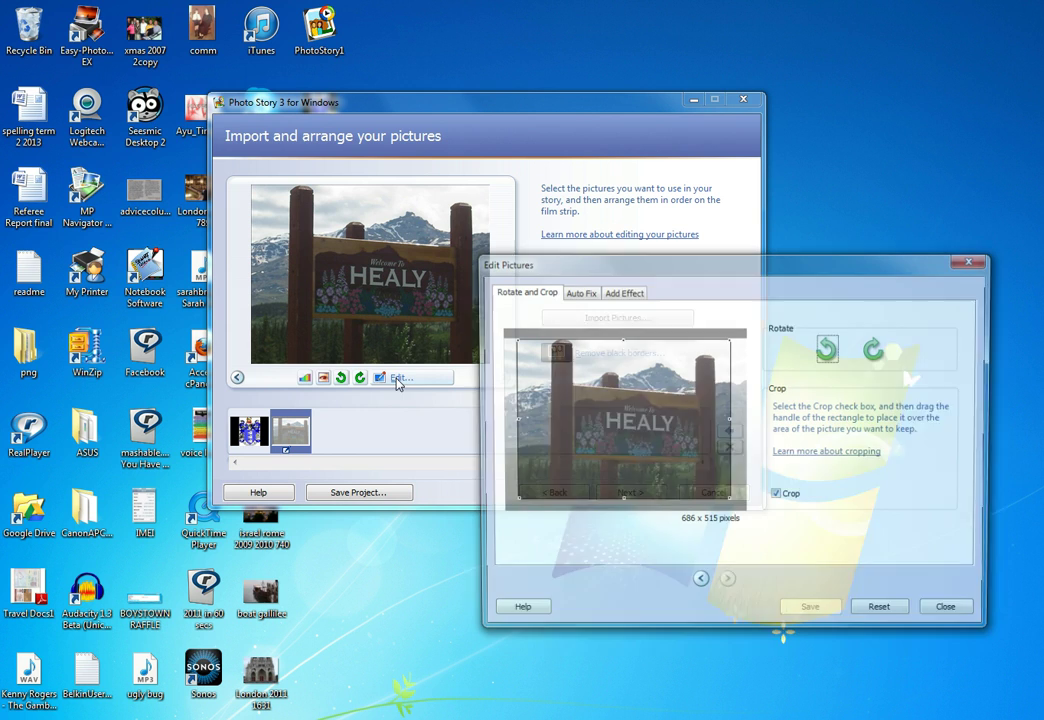
{"action": "left_click_drag", "start_coordinate": [779, 277], "coordinate": [543, 220]}
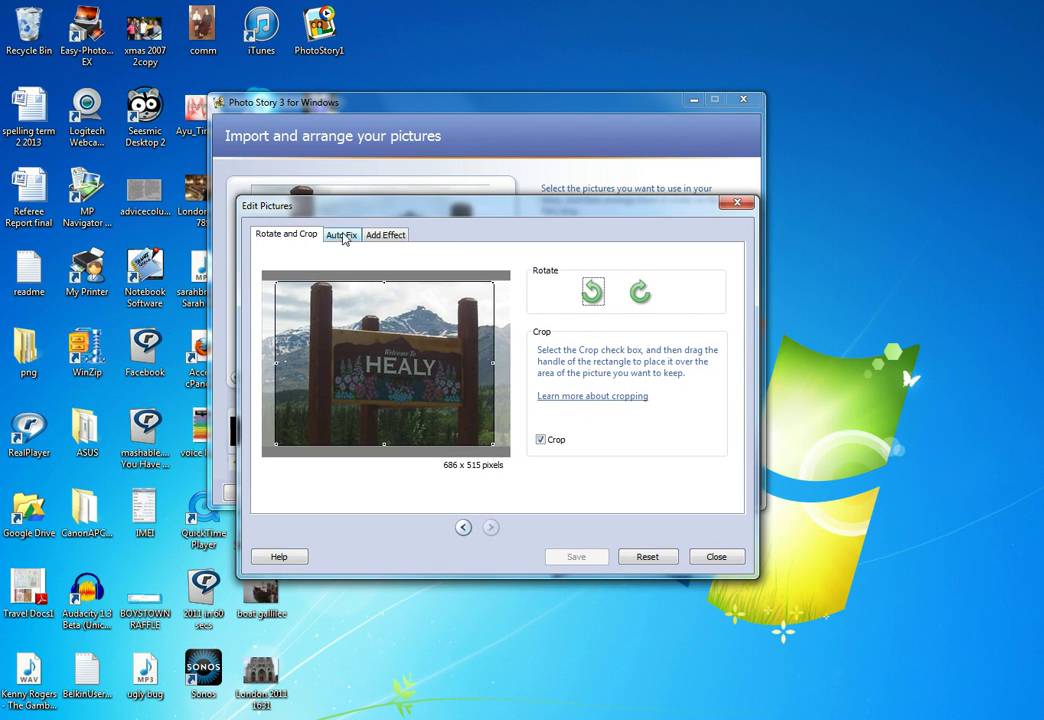
{"action": "left_click", "coordinate": [340, 236]}
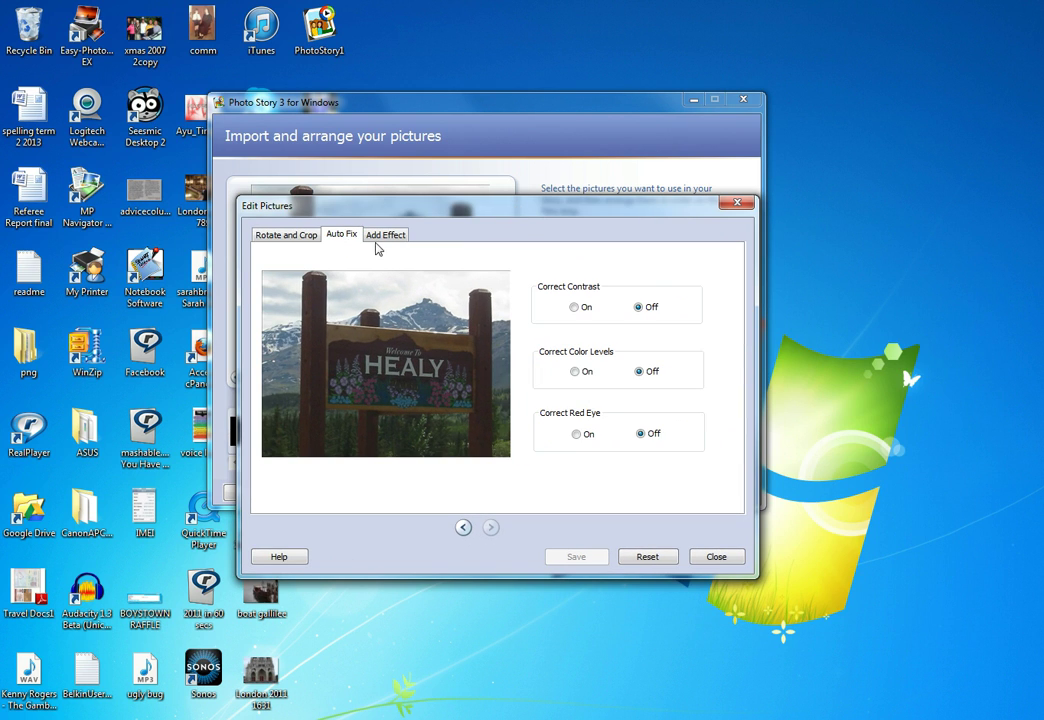
{"action": "left_click", "coordinate": [384, 237]}
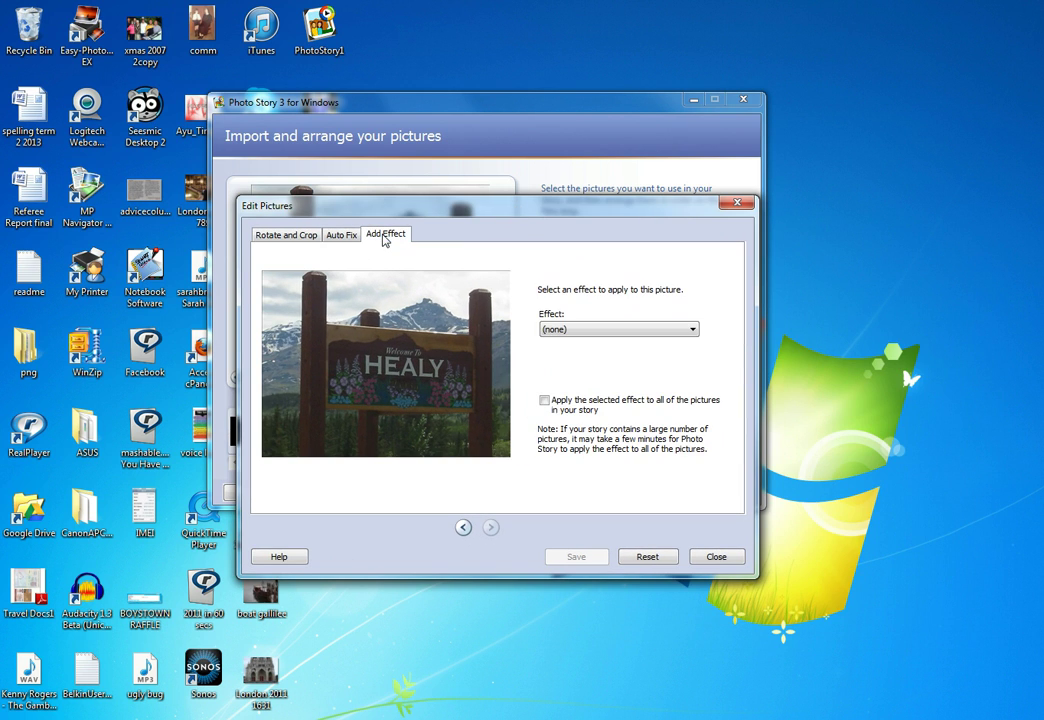
{"action": "left_click", "coordinate": [602, 332]}
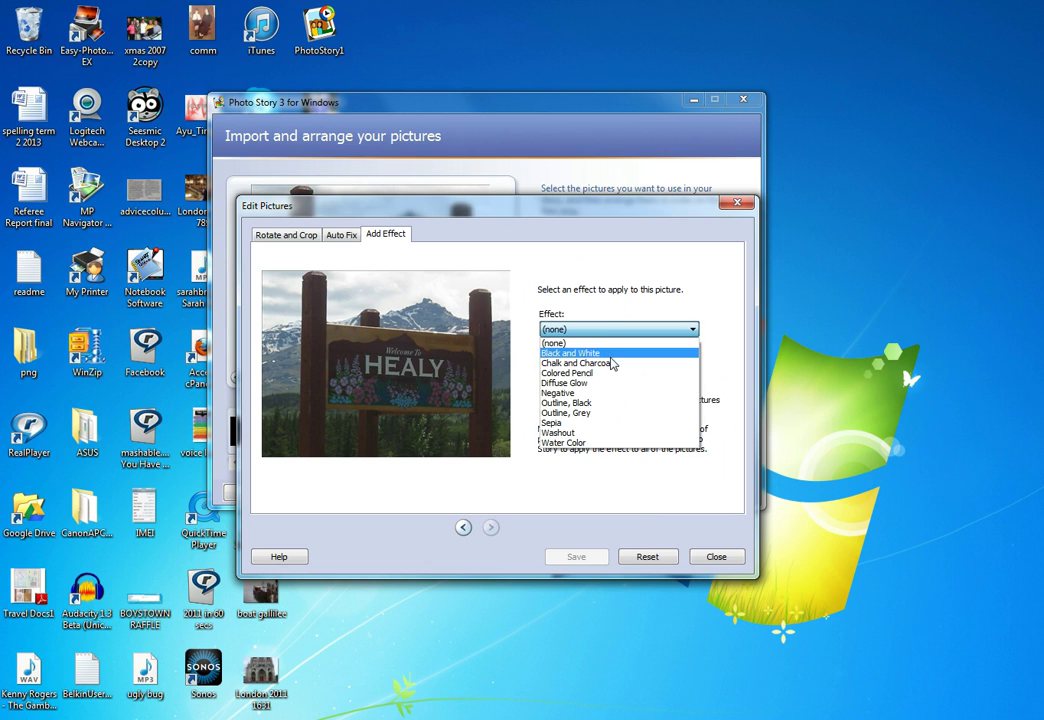
{"action": "left_click", "coordinate": [630, 363]}
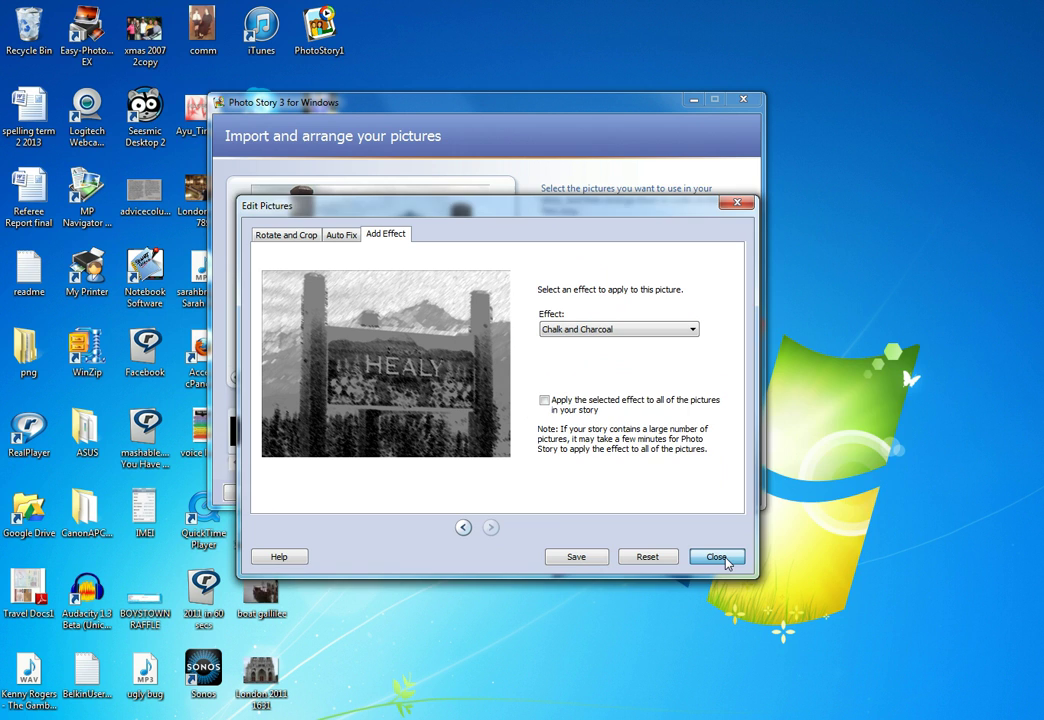
{"action": "left_click", "coordinate": [726, 561]}
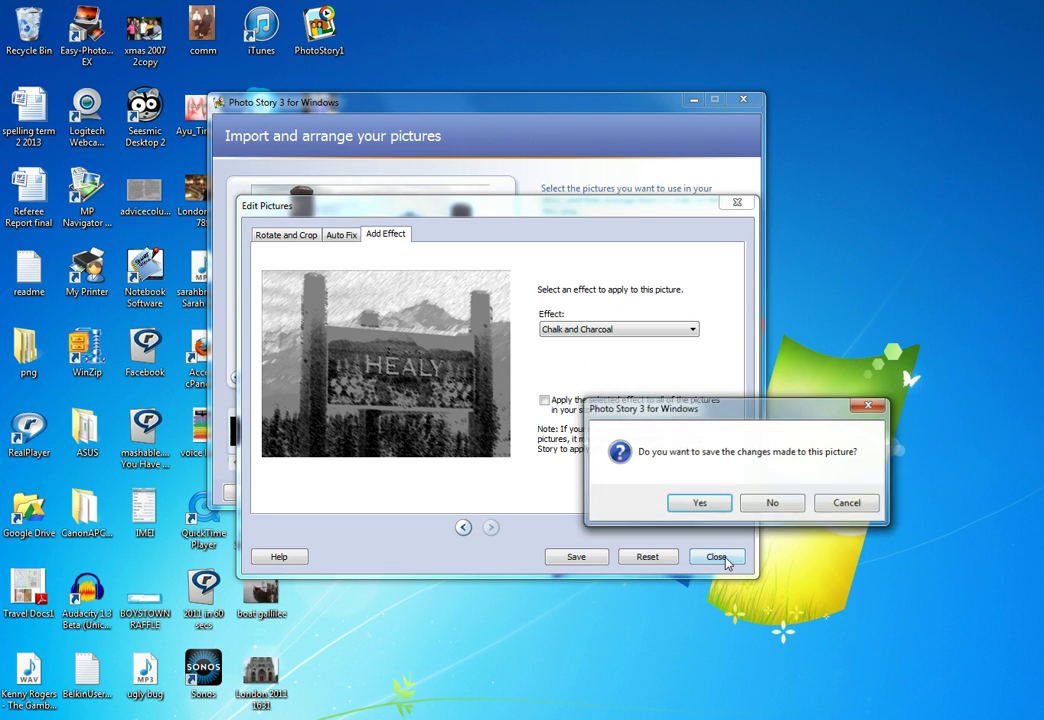
{"action": "left_click", "coordinate": [769, 508]}
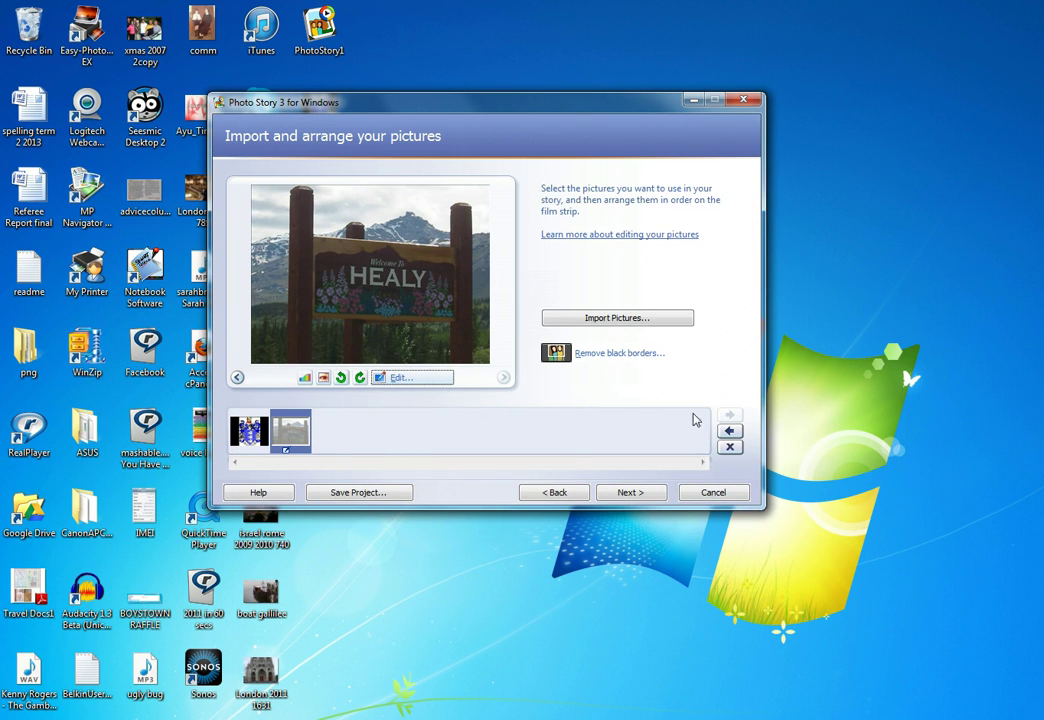
{"action": "left_click", "coordinate": [630, 493]}
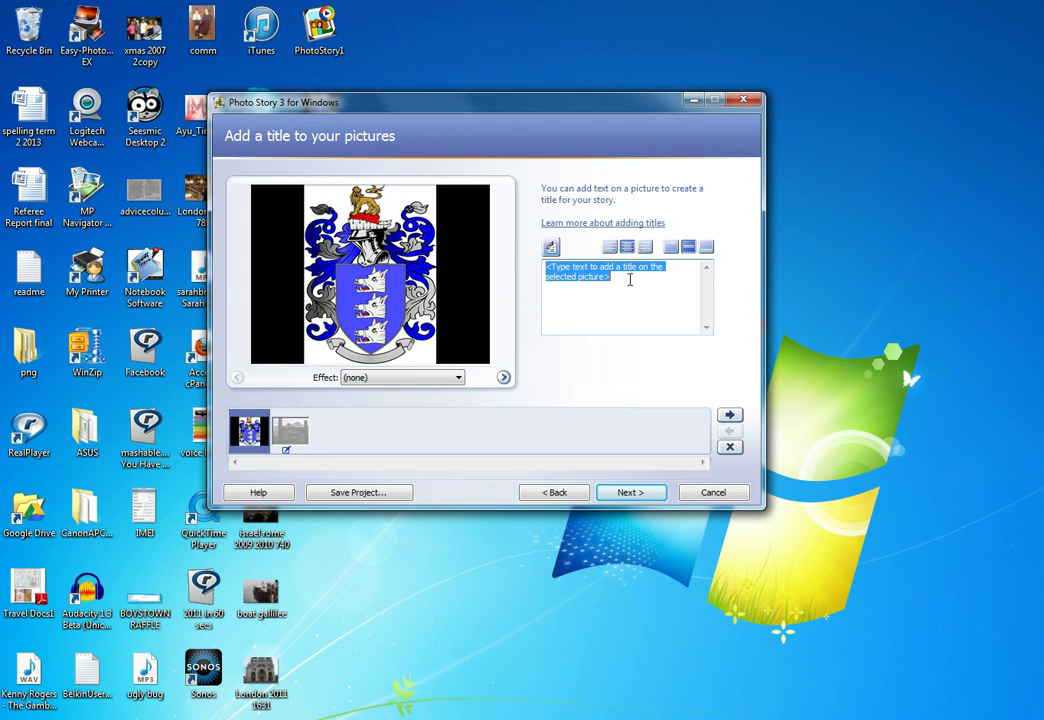
{"action": "type", "text": "My "}
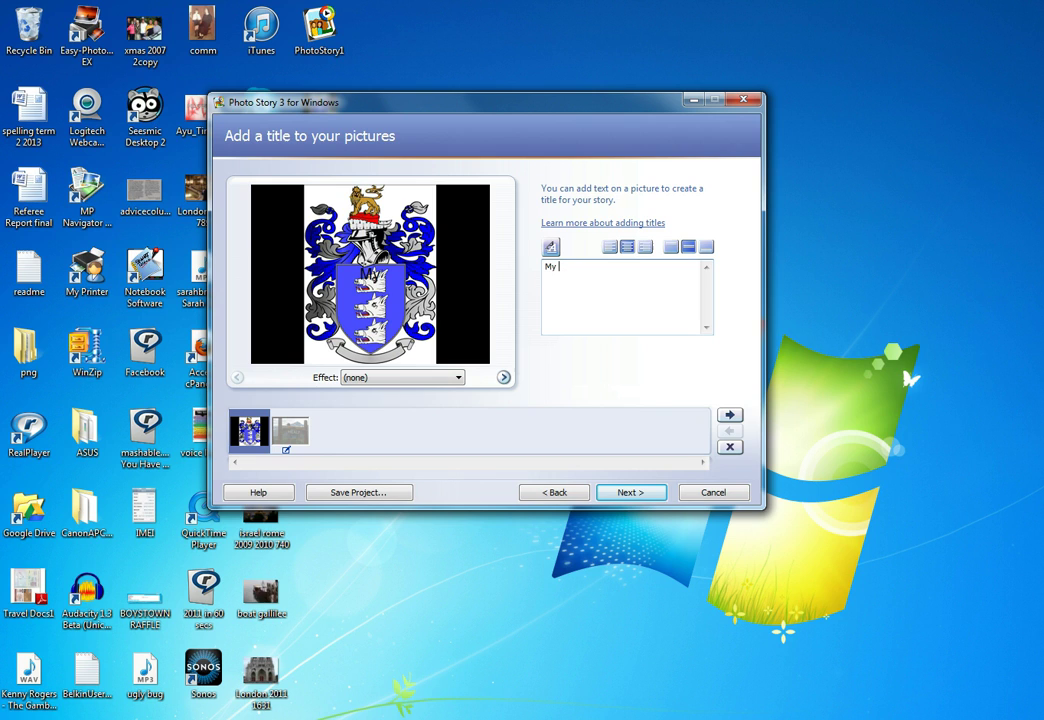
{"action": "type", "text": "Clan"}
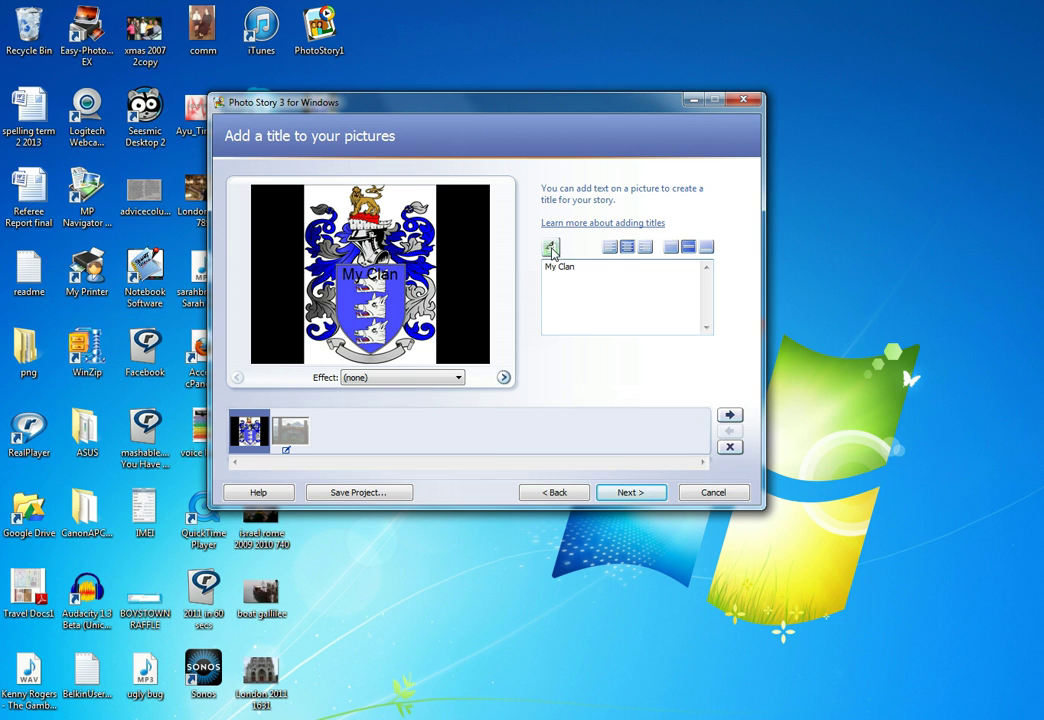
{"action": "left_click", "coordinate": [551, 248]}
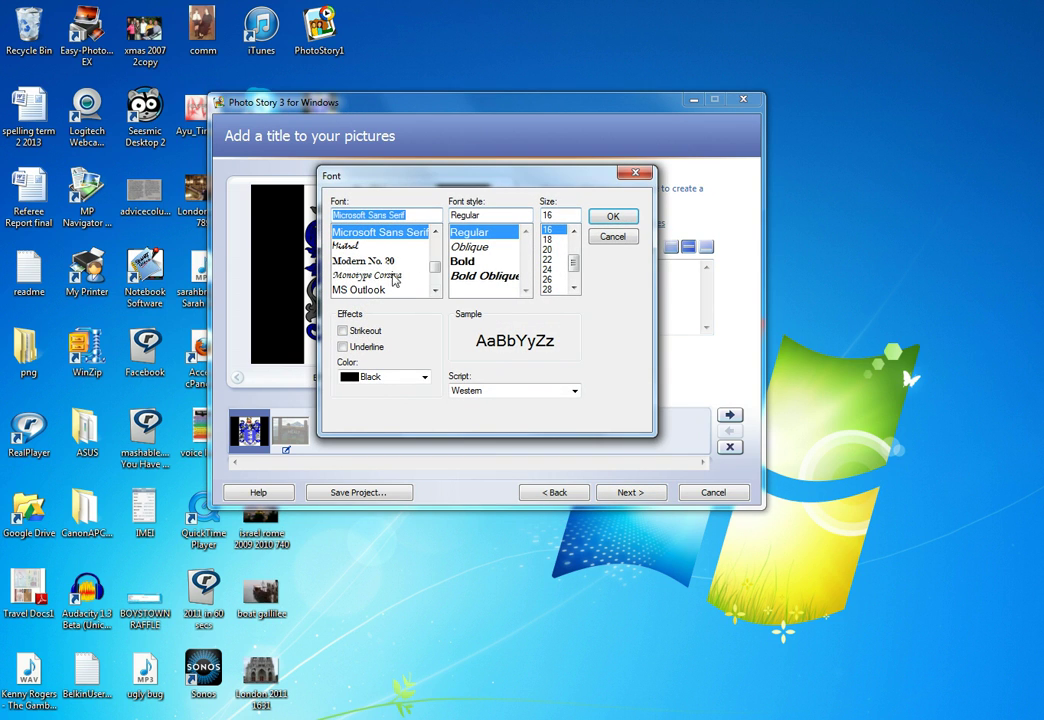
{"action": "left_click", "coordinate": [350, 248]}
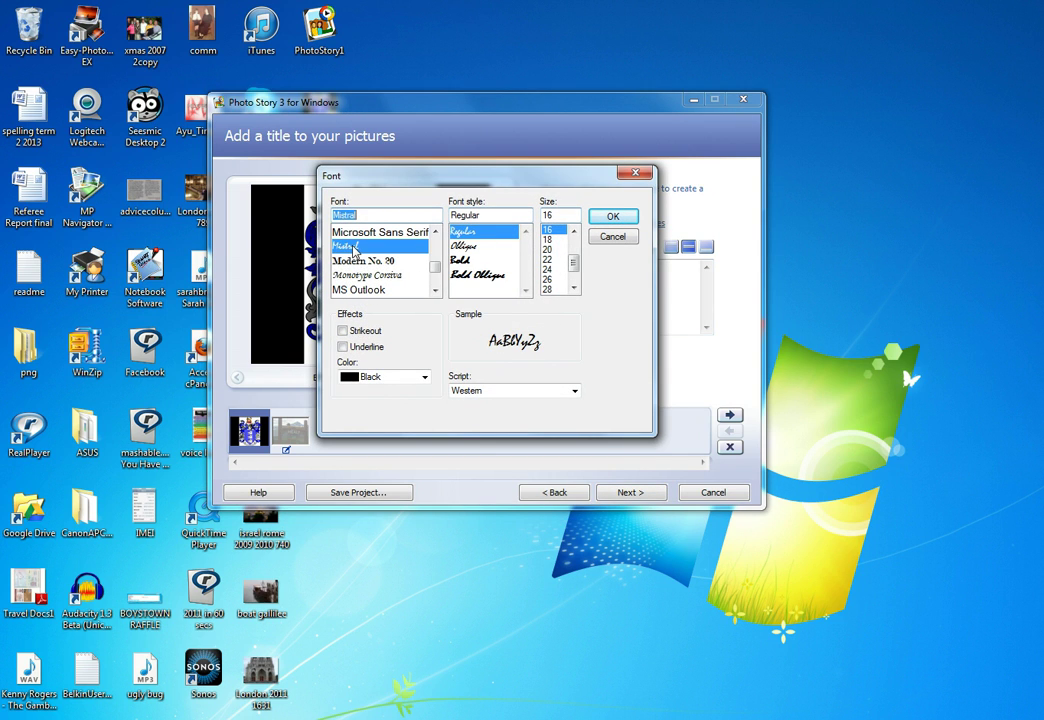
{"action": "left_click", "coordinate": [478, 275]}
{"action": "scroll", "coordinate": [573, 262], "scroll_direction": "down", "scroll_amount": 1}
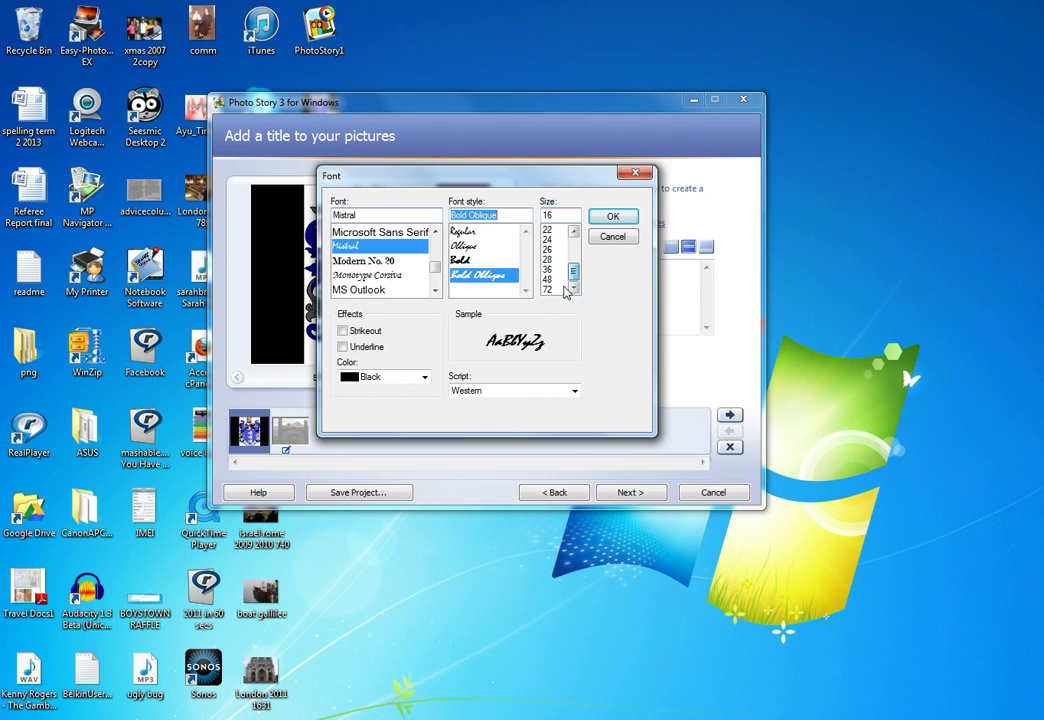
{"action": "left_click", "coordinate": [548, 289]}
{"action": "left_click", "coordinate": [381, 377]}
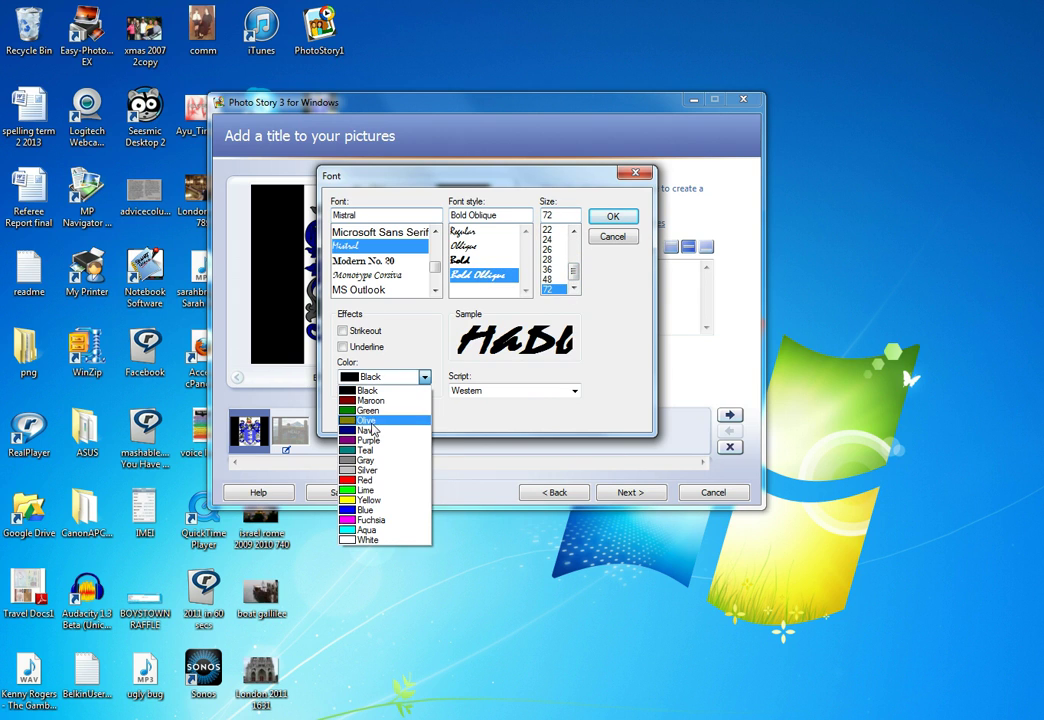
{"action": "left_click", "coordinate": [365, 500]}
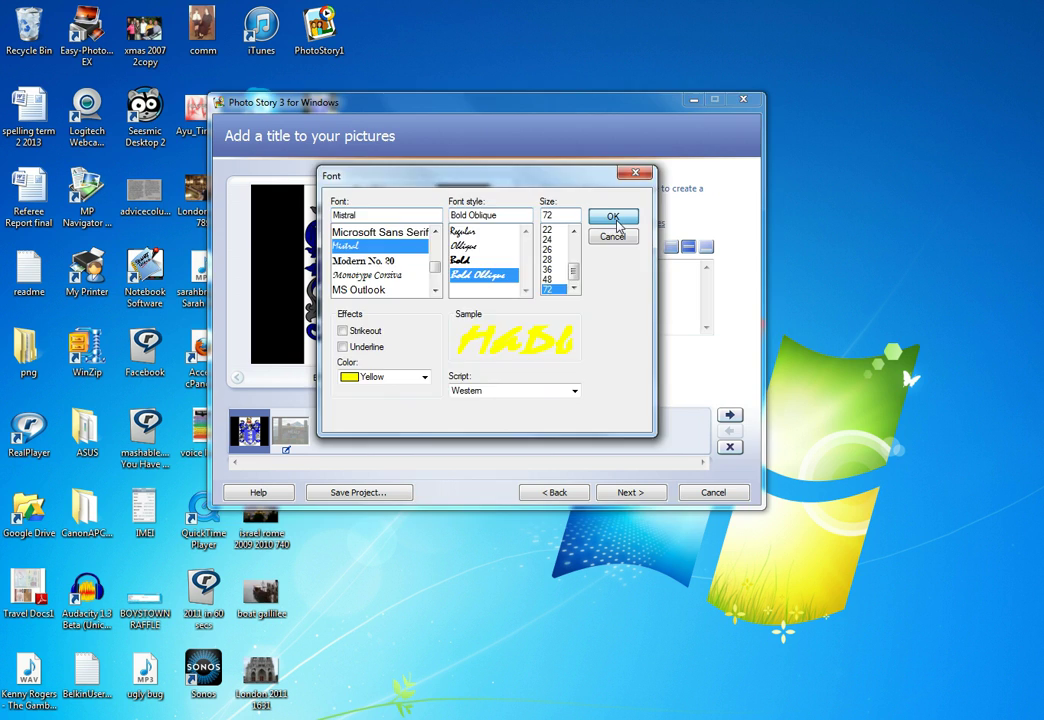
{"action": "left_click", "coordinate": [612, 216]}
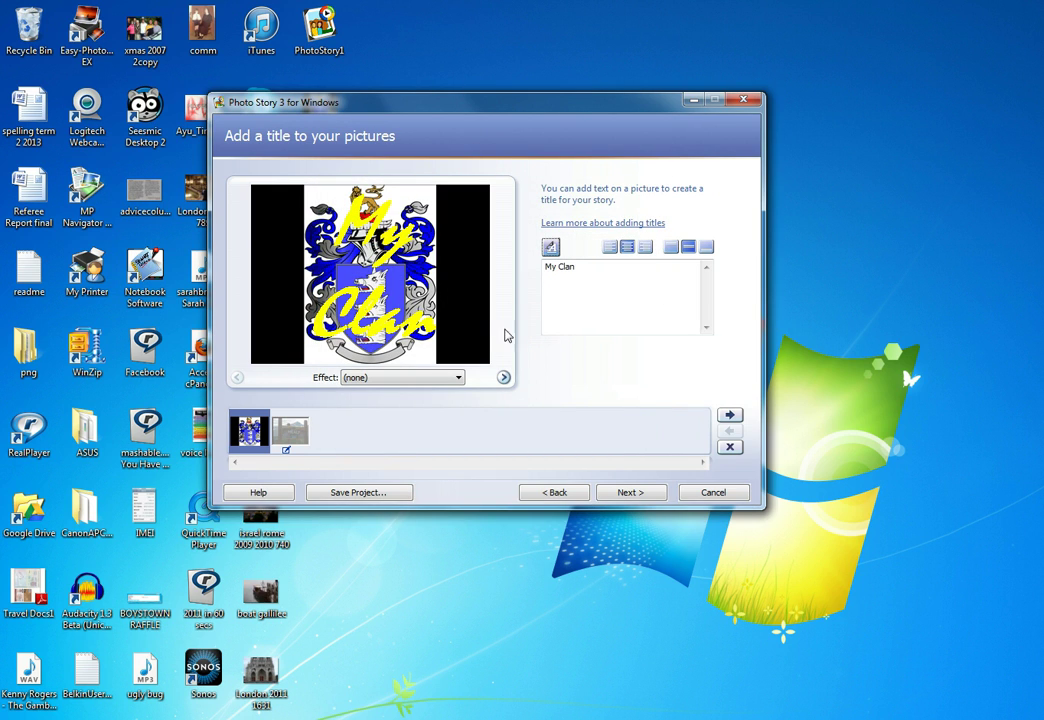
{"action": "left_click", "coordinate": [393, 380]}
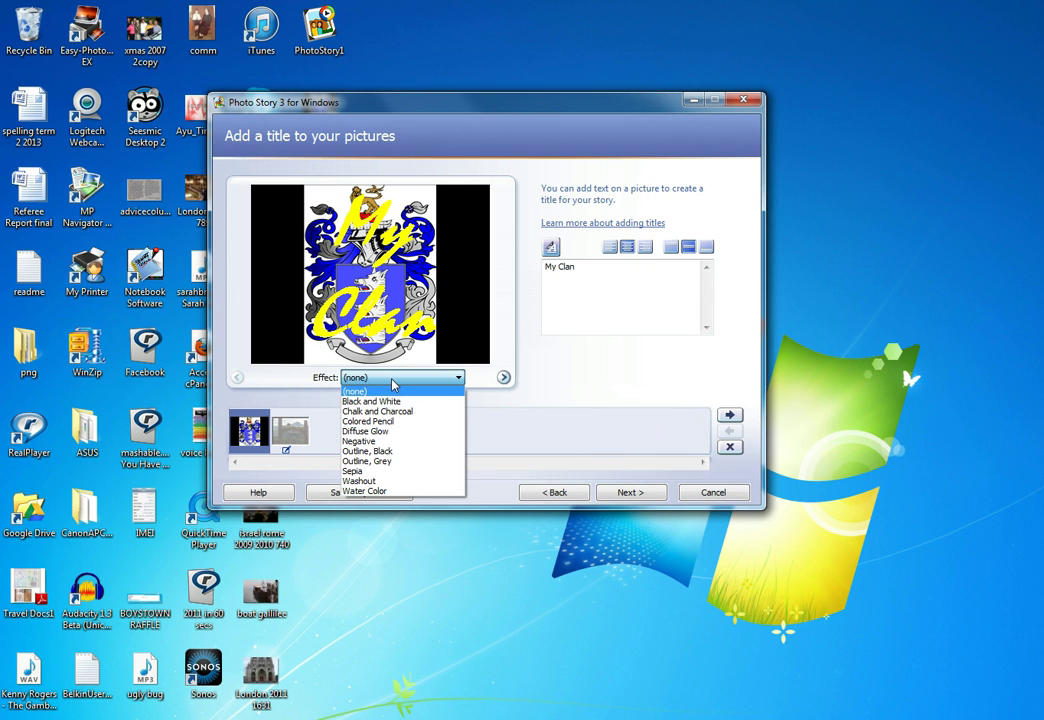
{"action": "left_click", "coordinate": [393, 382]}
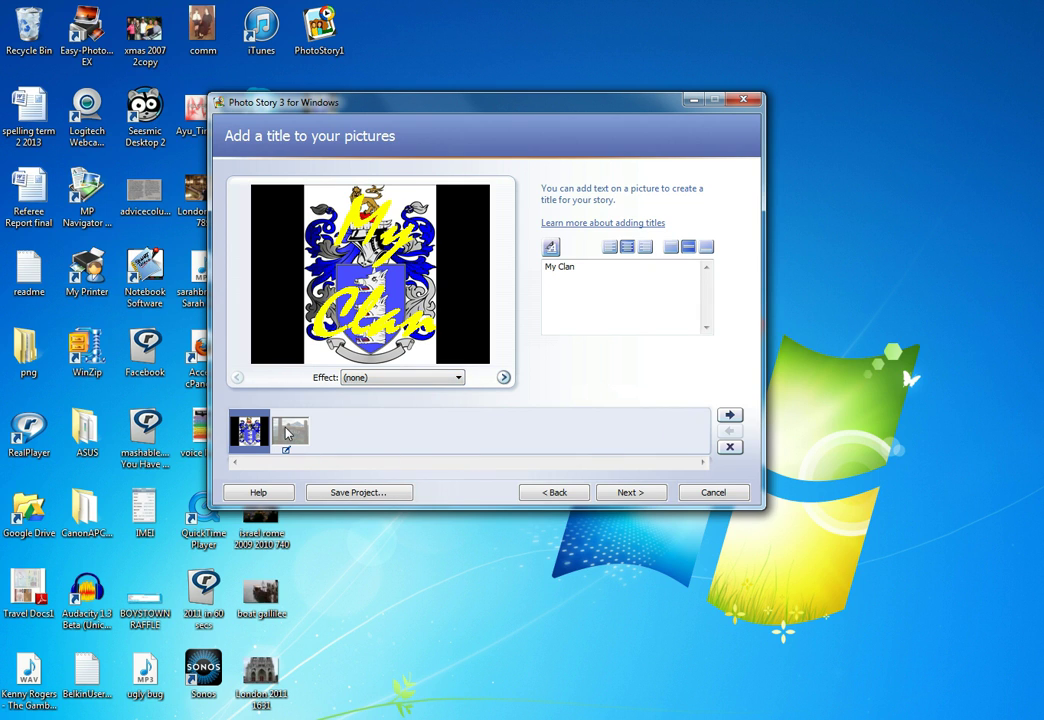
Replace the Healy picture's placeholder with the title 'The Healy's Welcome You!', aligned to the top.
{"action": "left_click", "coordinate": [290, 430]}
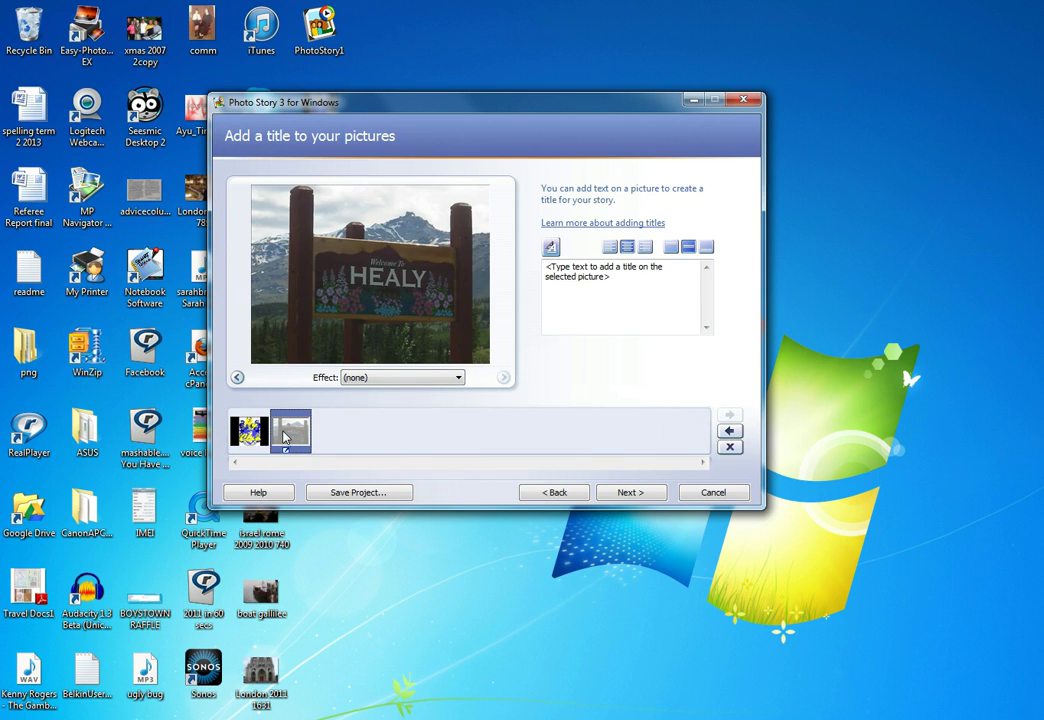
{"action": "left_click", "coordinate": [622, 279]}
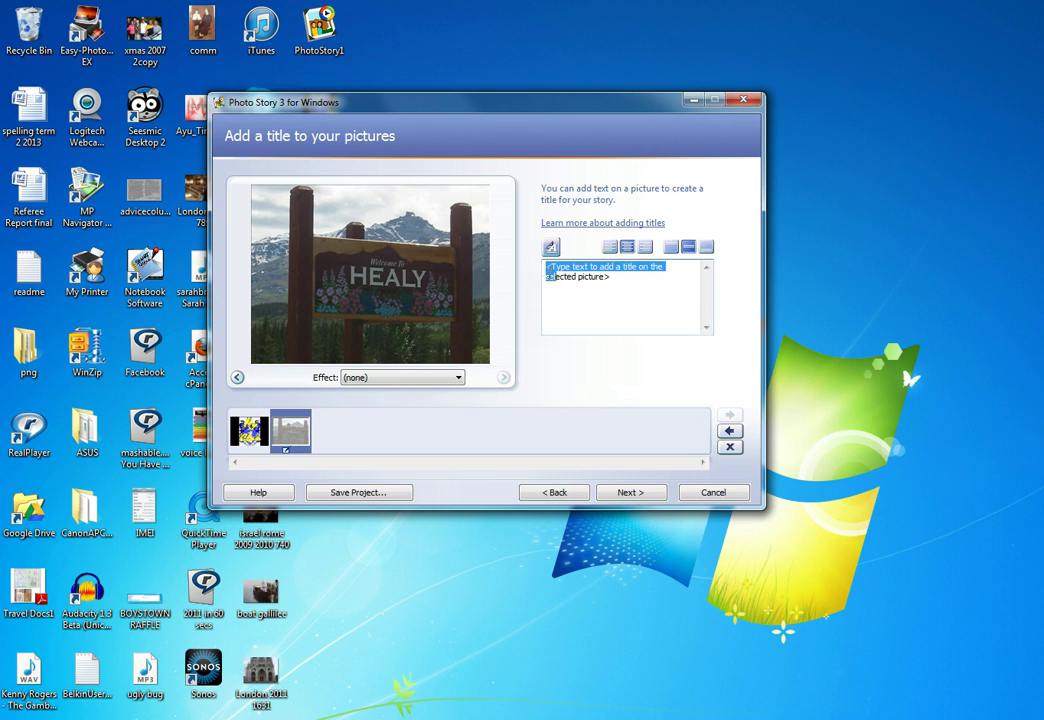
{"action": "left_click_drag", "start_coordinate": [612, 277], "coordinate": [553, 265]}
{"action": "type", "text": "The Hea"}
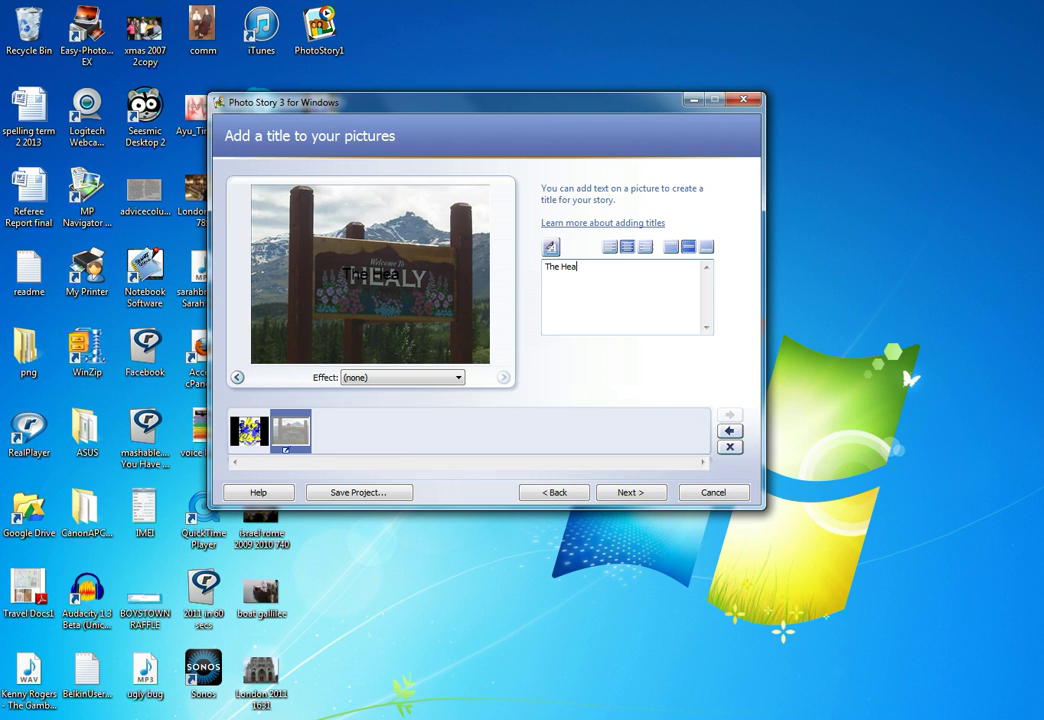
{"action": "type", "text": "ly's Wel"}
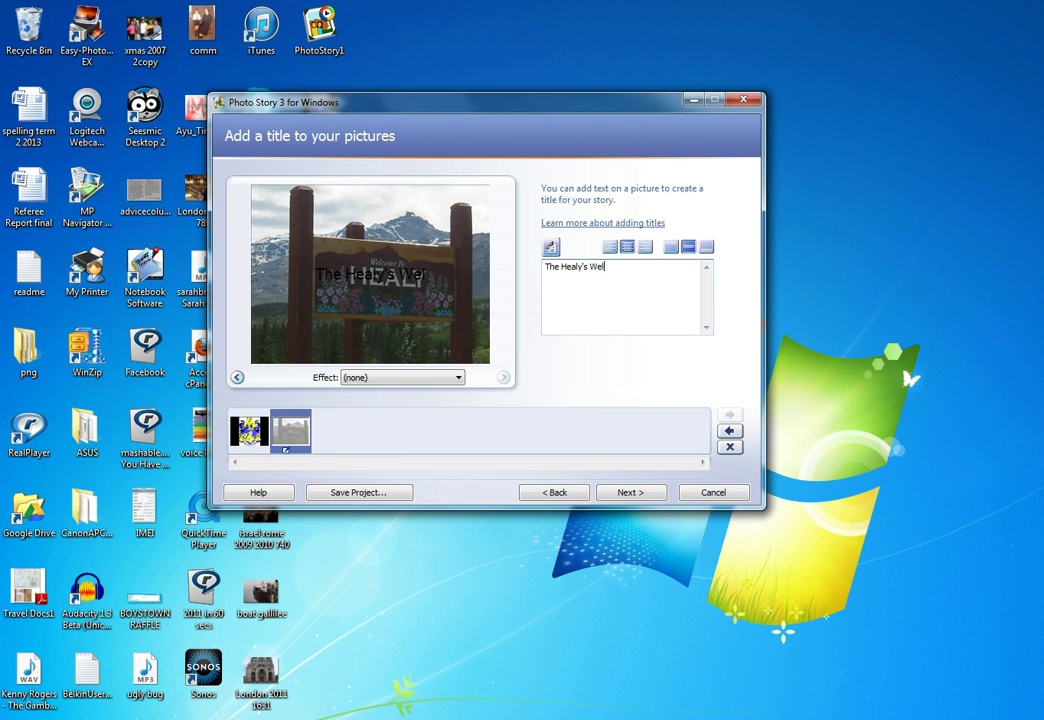
{"action": "type", "text": "come "}
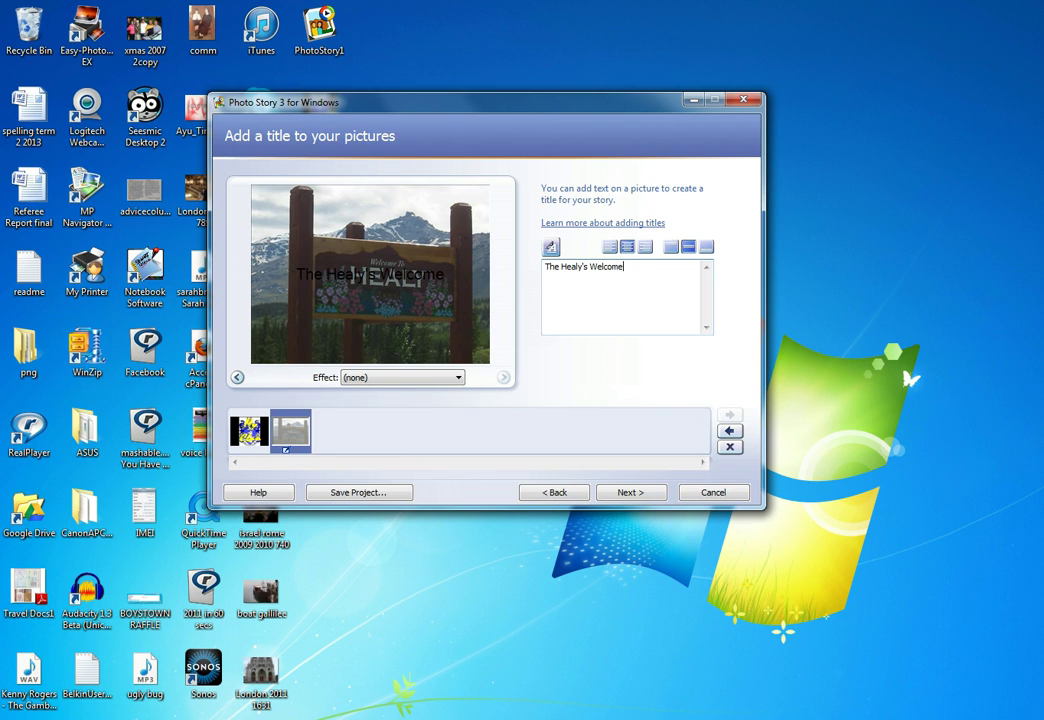
{"action": "type", "text": "You"}
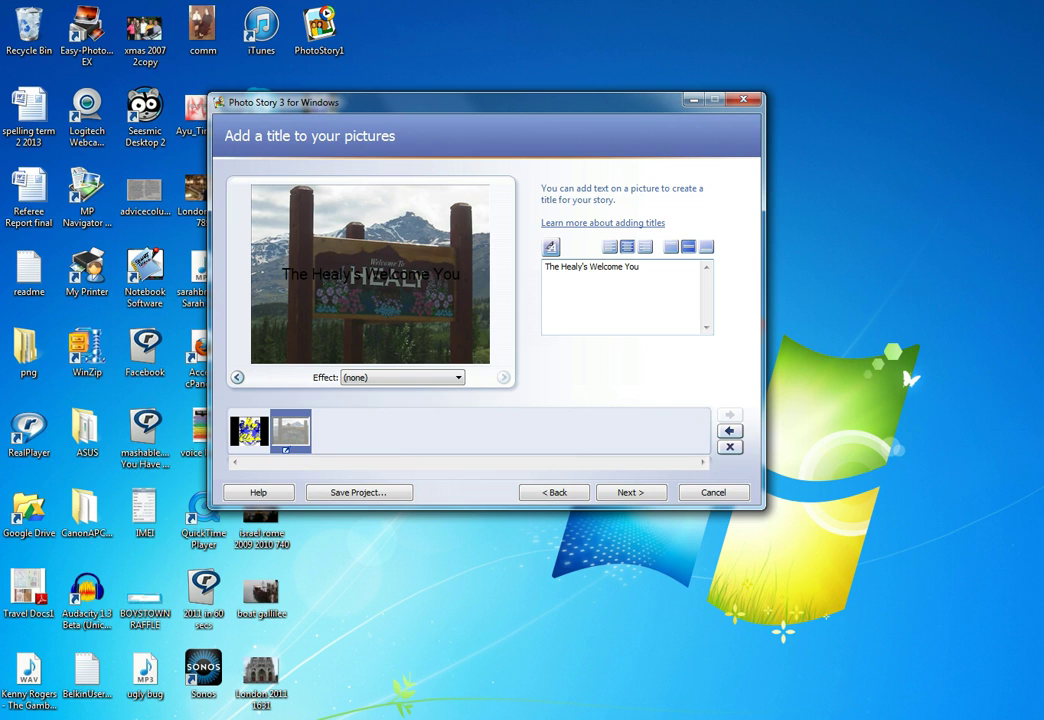
{"action": "type", "text": "!"}
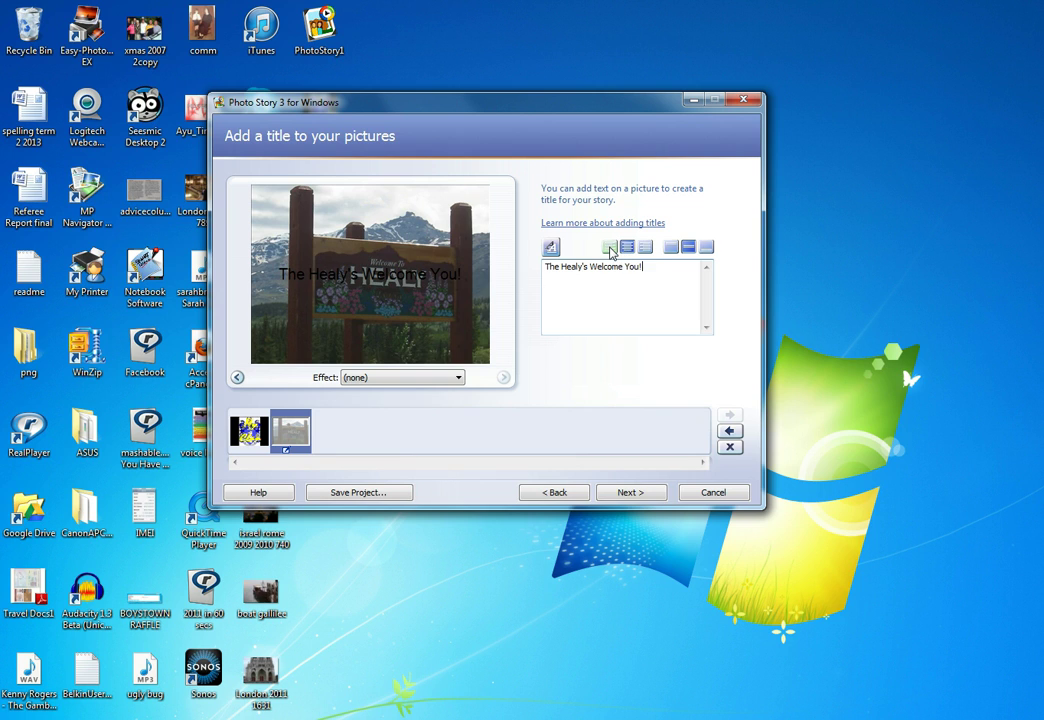
{"action": "left_click", "coordinate": [671, 248]}
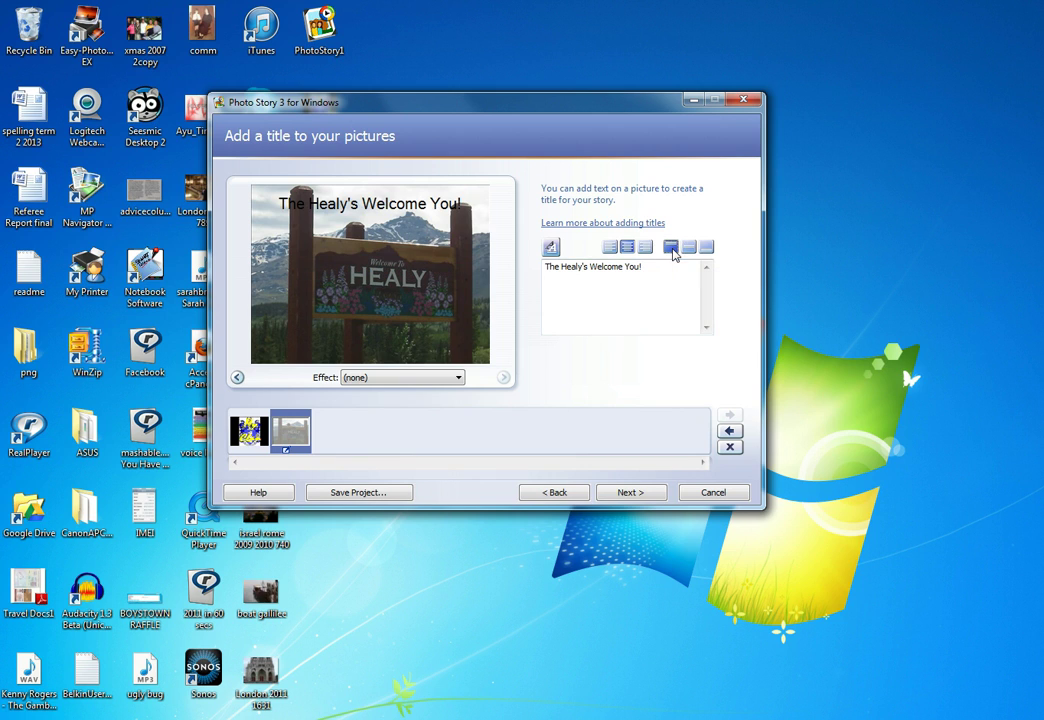
{"action": "left_click", "coordinate": [689, 248]}
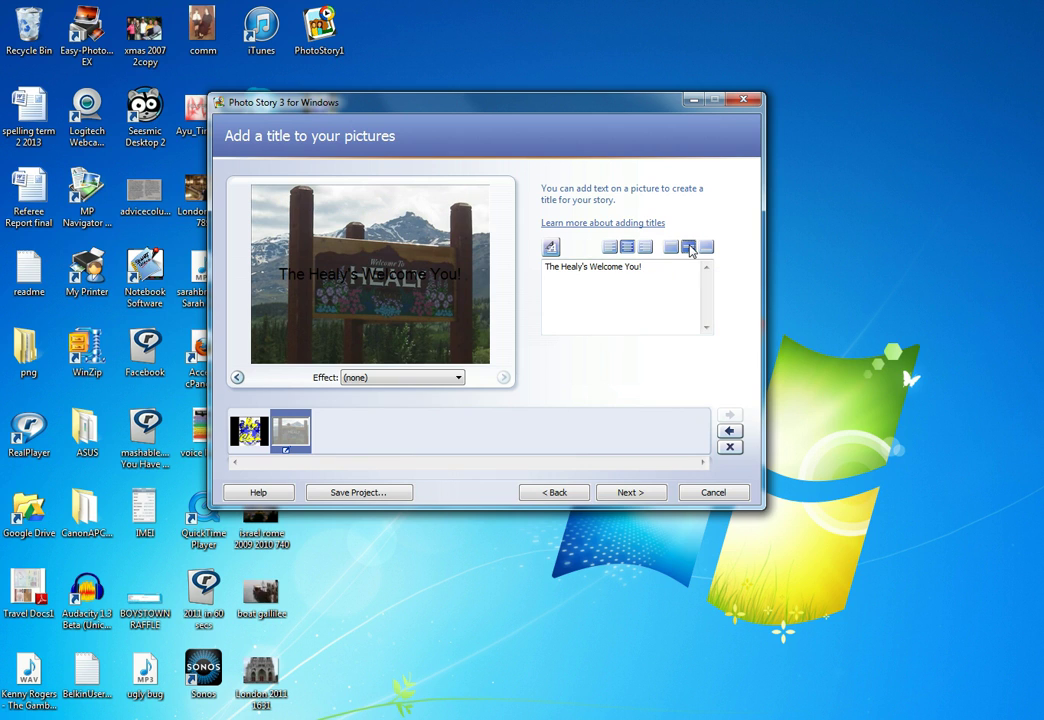
{"action": "left_click", "coordinate": [706, 247]}
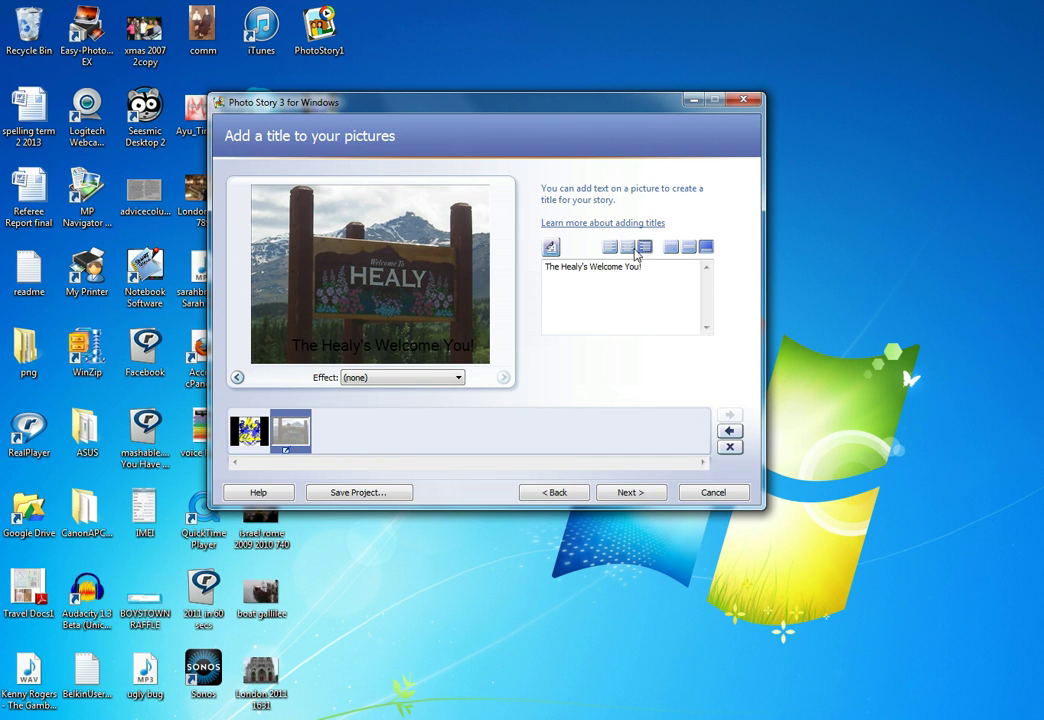
{"action": "left_click", "coordinate": [671, 249]}
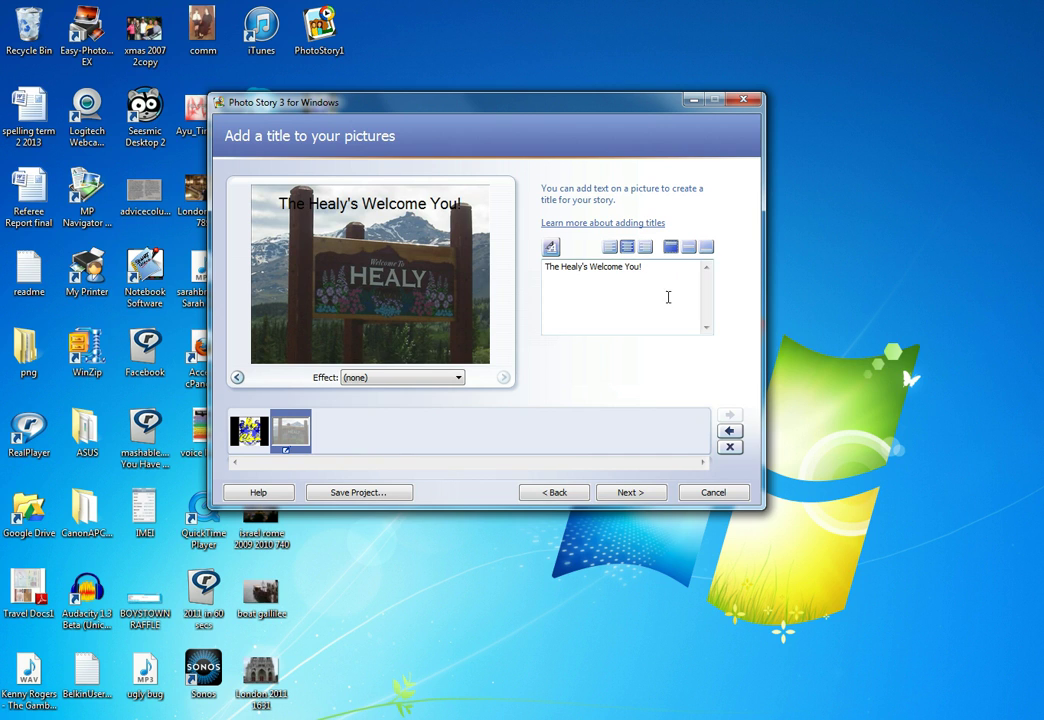
Set the title font colour to Yellow.
{"action": "left_click", "coordinate": [550, 249]}
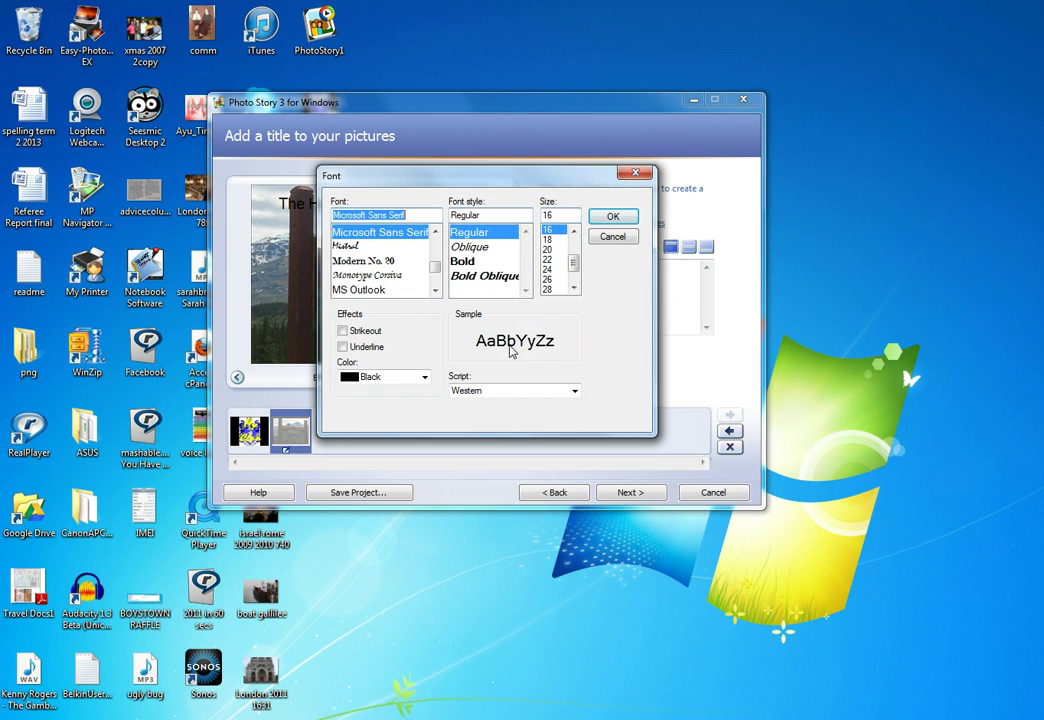
{"action": "left_click", "coordinate": [402, 380]}
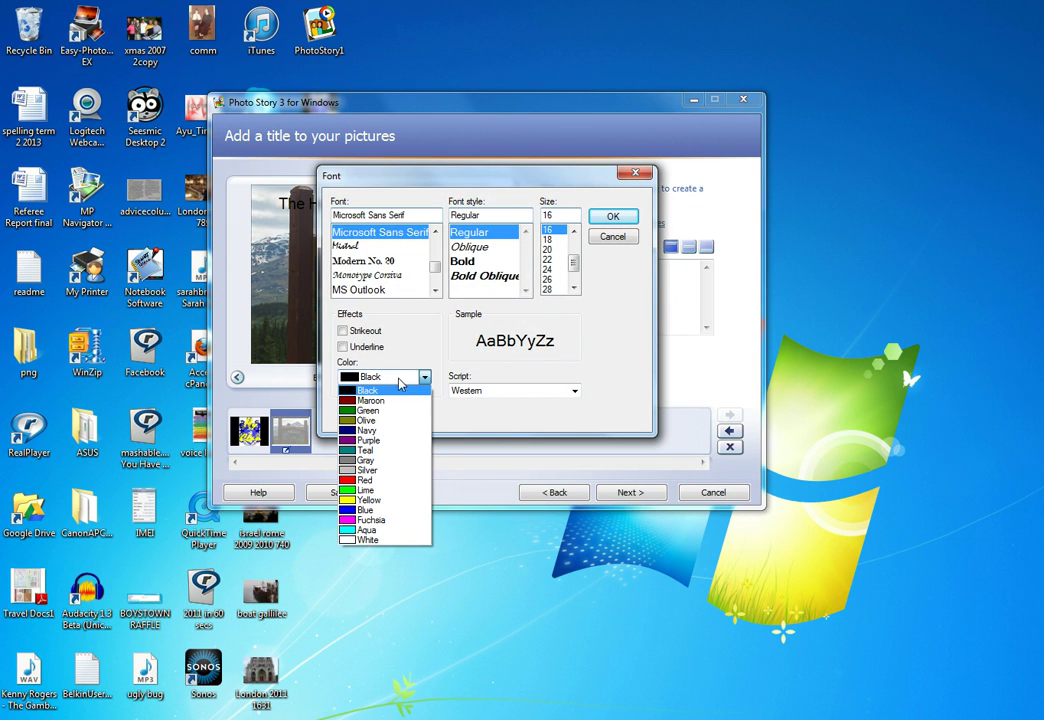
{"action": "left_click", "coordinate": [395, 494]}
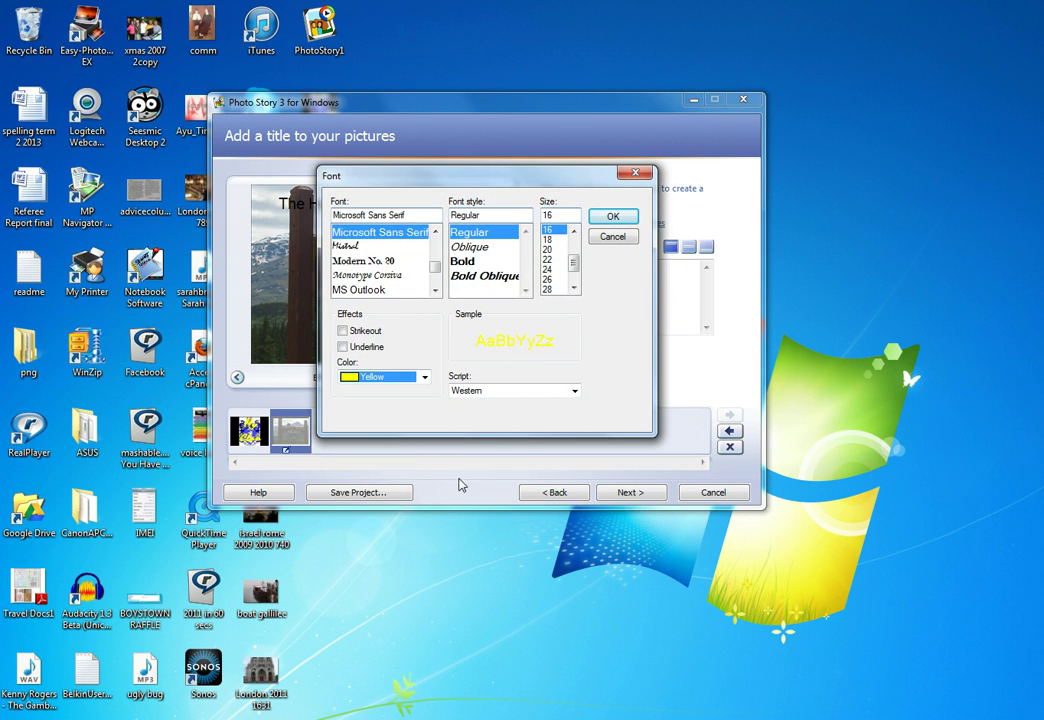
{"action": "left_click", "coordinate": [610, 220]}
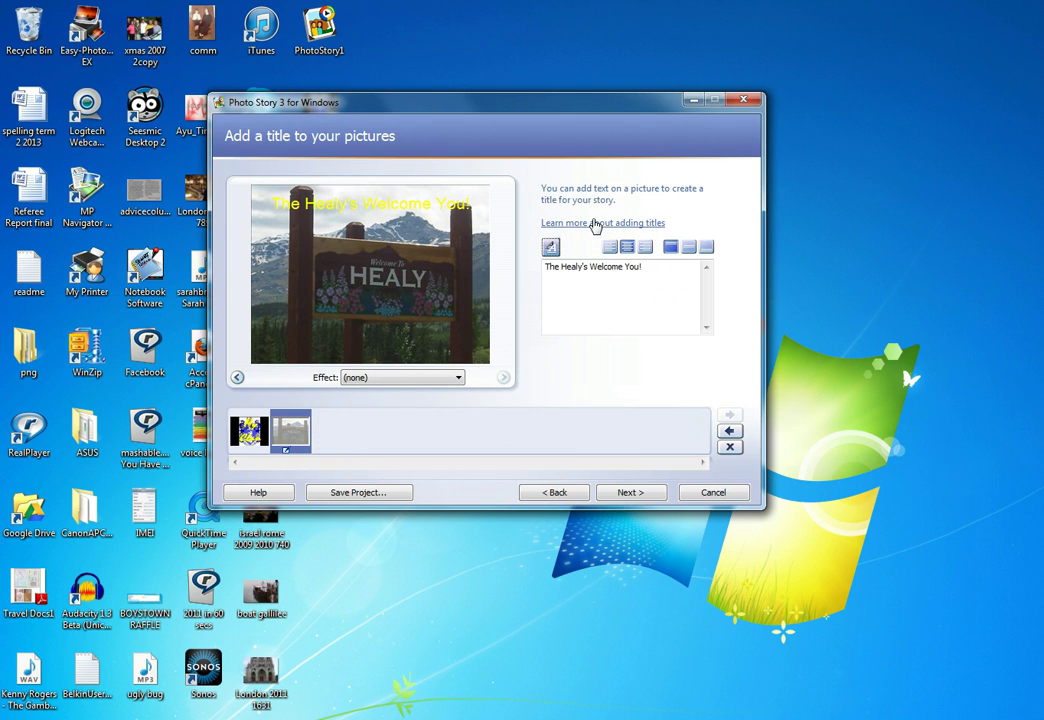
Record a four-second narration for the My Clan picture.
{"action": "left_click", "coordinate": [640, 494]}
{"action": "left_click", "coordinate": [653, 338]}
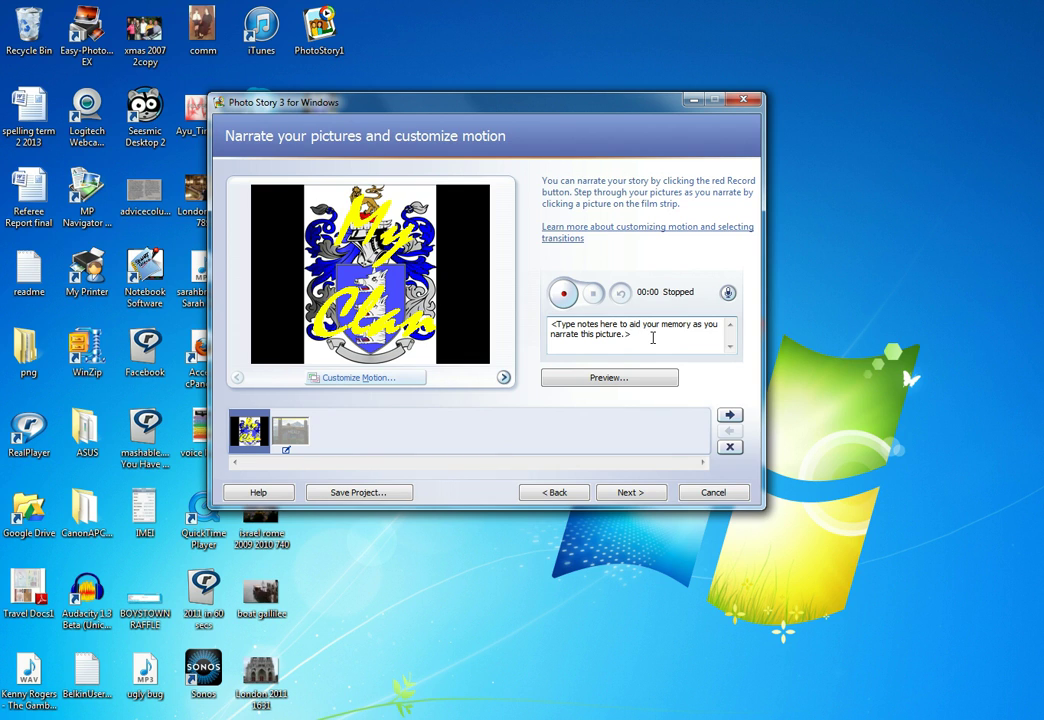
{"action": "left_click", "coordinate": [565, 294]}
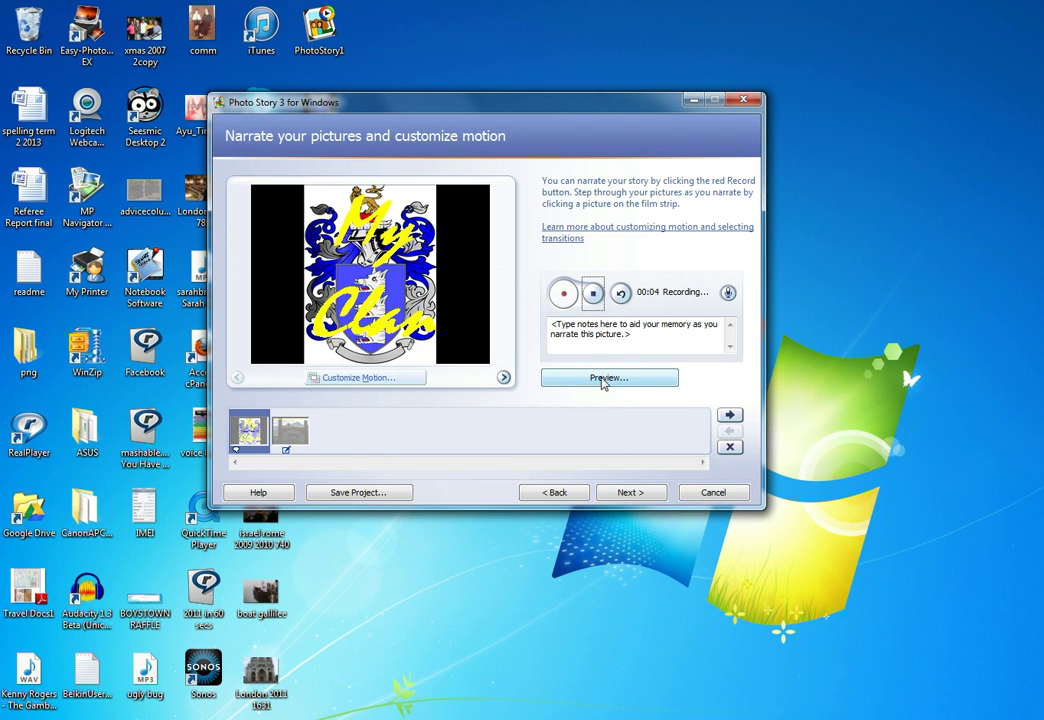
{"action": "left_click", "coordinate": [593, 294]}
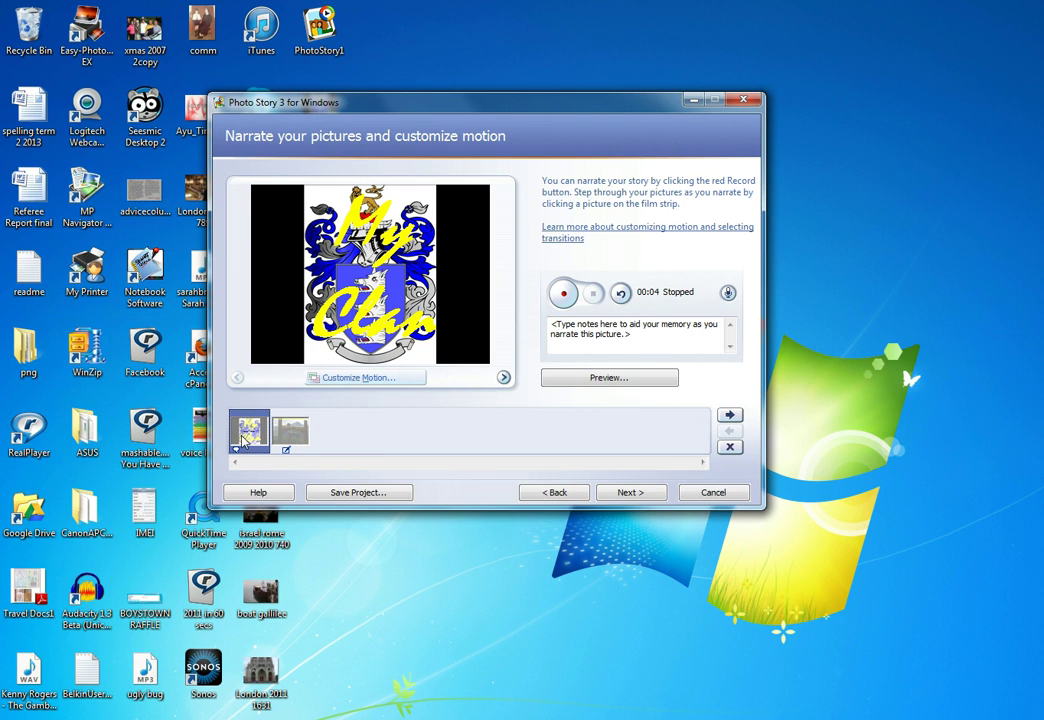
Play a preview of the two-picture story, then close it.
{"action": "left_click", "coordinate": [290, 430]}
{"action": "left_click", "coordinate": [249, 430]}
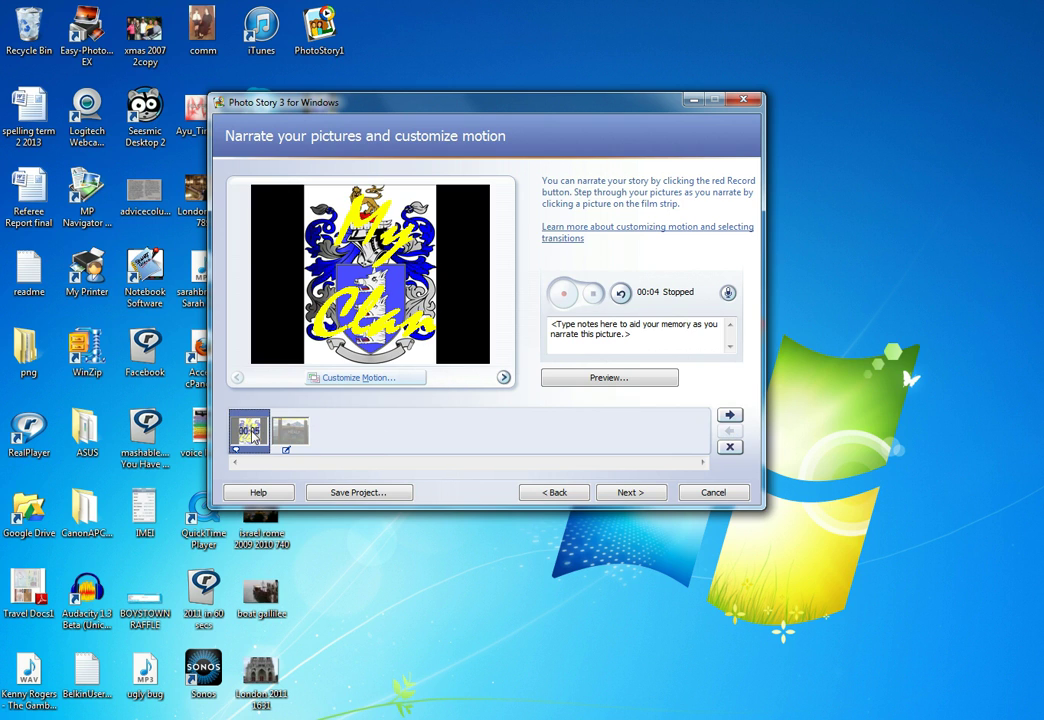
{"action": "left_click", "coordinate": [592, 377]}
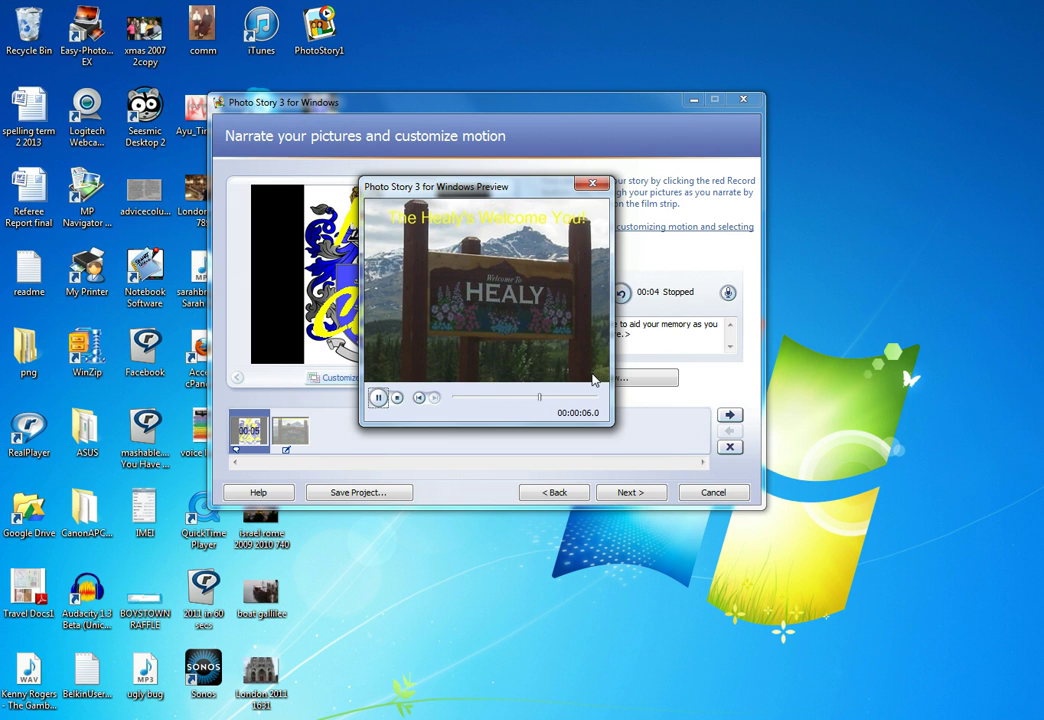
{"action": "left_click", "coordinate": [593, 185]}
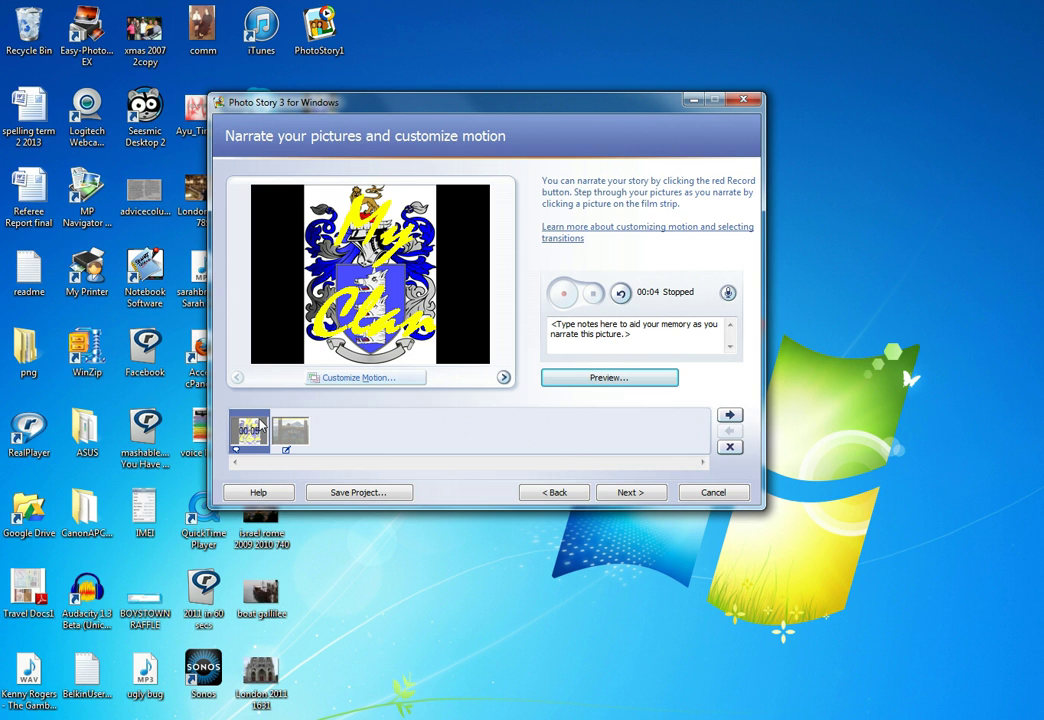
Give My Clan custom motion starting zoomed on the shield, ending full-frame, displayed for 9 seconds.
{"action": "left_click", "coordinate": [360, 378]}
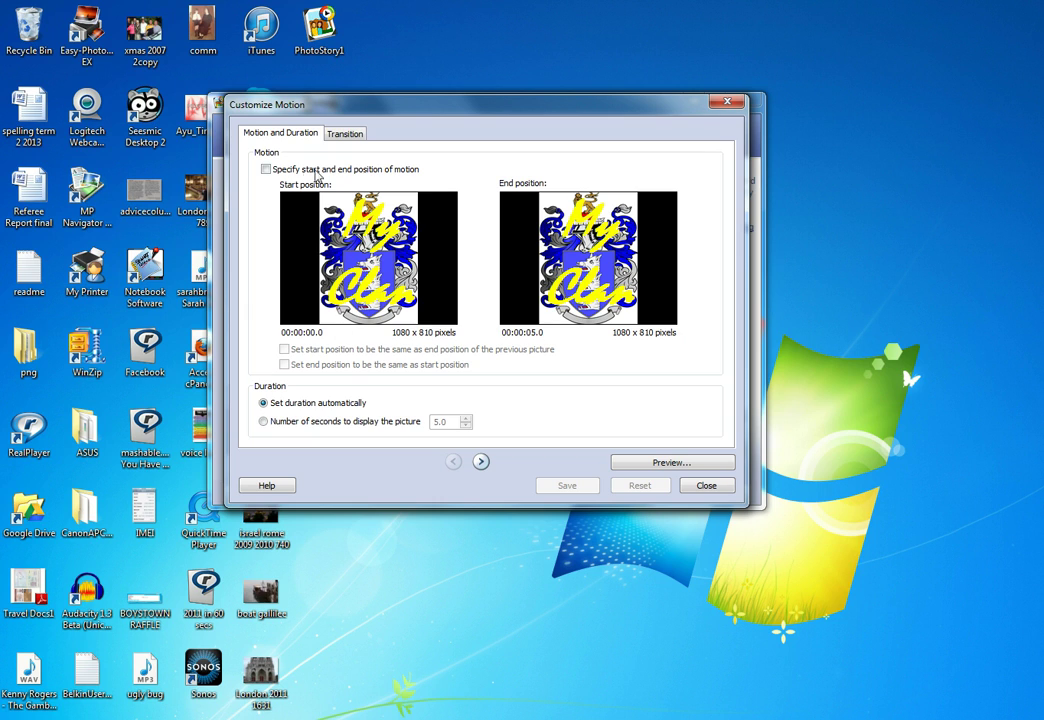
{"action": "left_click", "coordinate": [266, 170]}
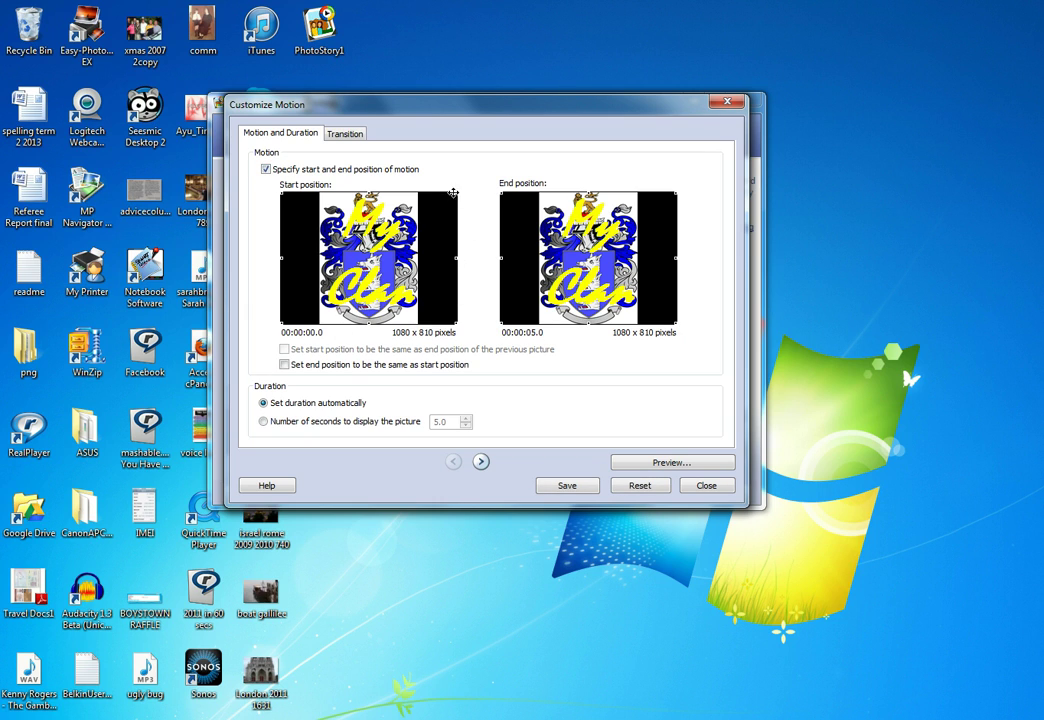
{"action": "left_click_drag", "start_coordinate": [456, 190], "coordinate": [366, 268]}
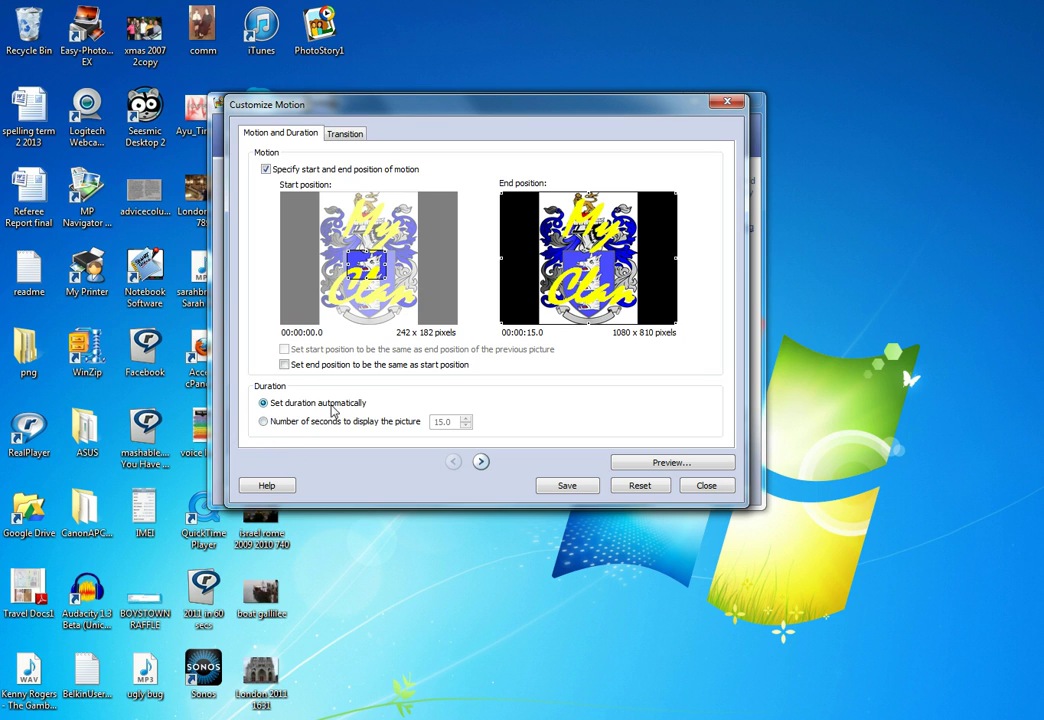
{"action": "left_click", "coordinate": [264, 422]}
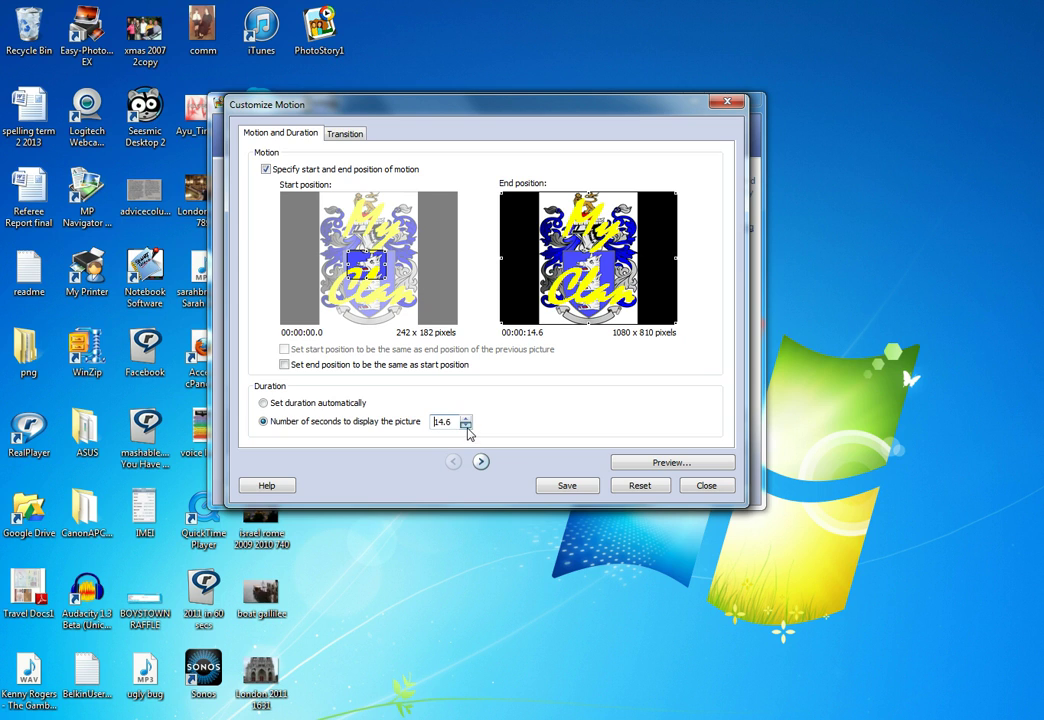
{"action": "left_click", "coordinate": [333, 425]}
{"action": "type", "text": "9"}
{"action": "left_click", "coordinate": [578, 487]}
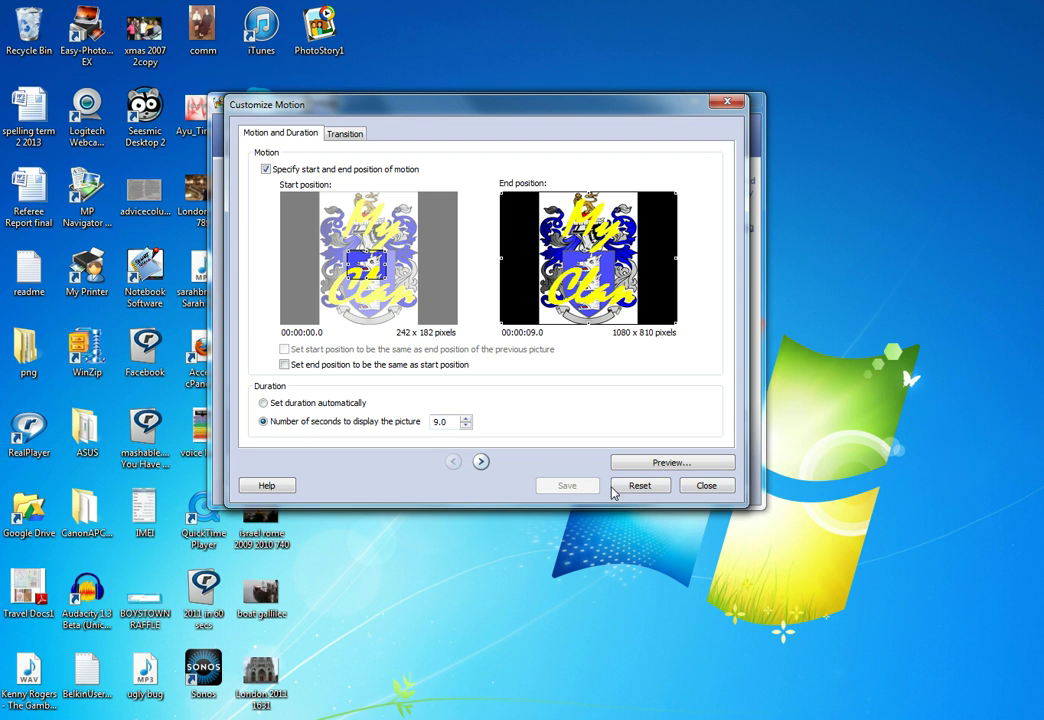
{"action": "left_click", "coordinate": [715, 490]}
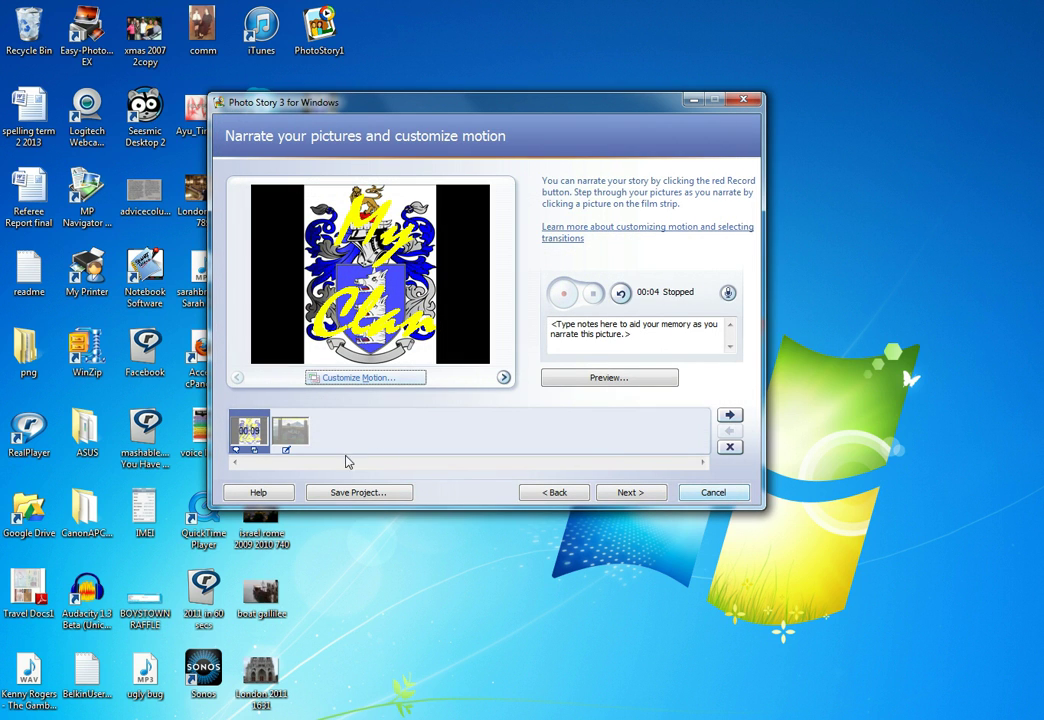
Make the Healy picture zoom out from a top-left close-up over a fixed 8 seconds.
{"action": "left_click", "coordinate": [291, 430]}
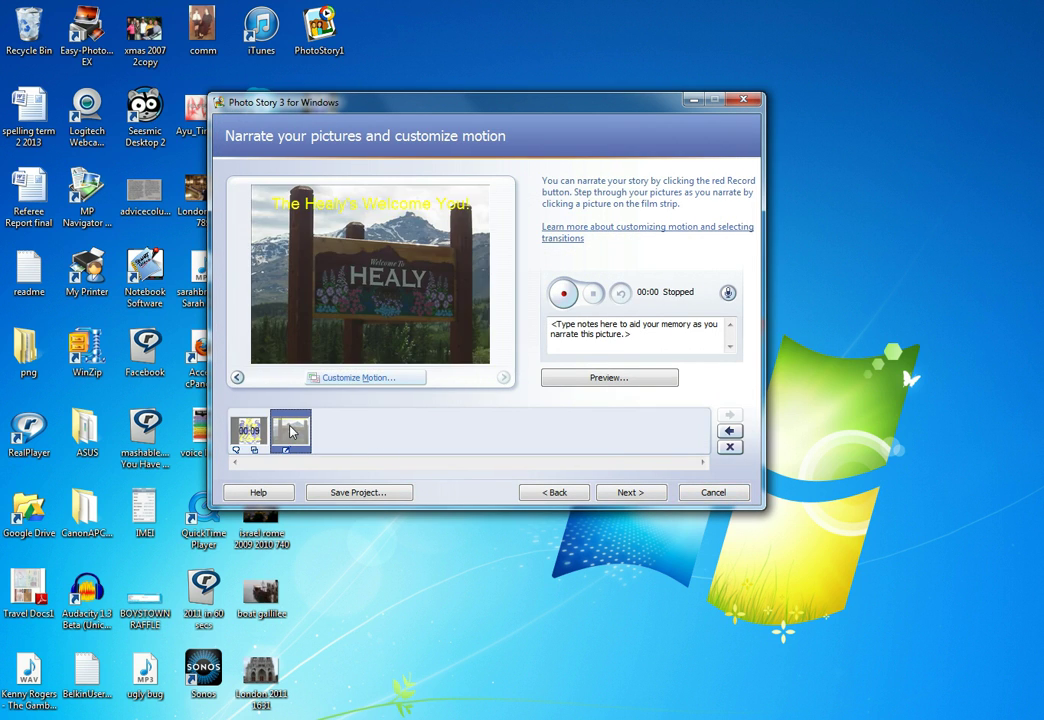
{"action": "left_click", "coordinate": [358, 379]}
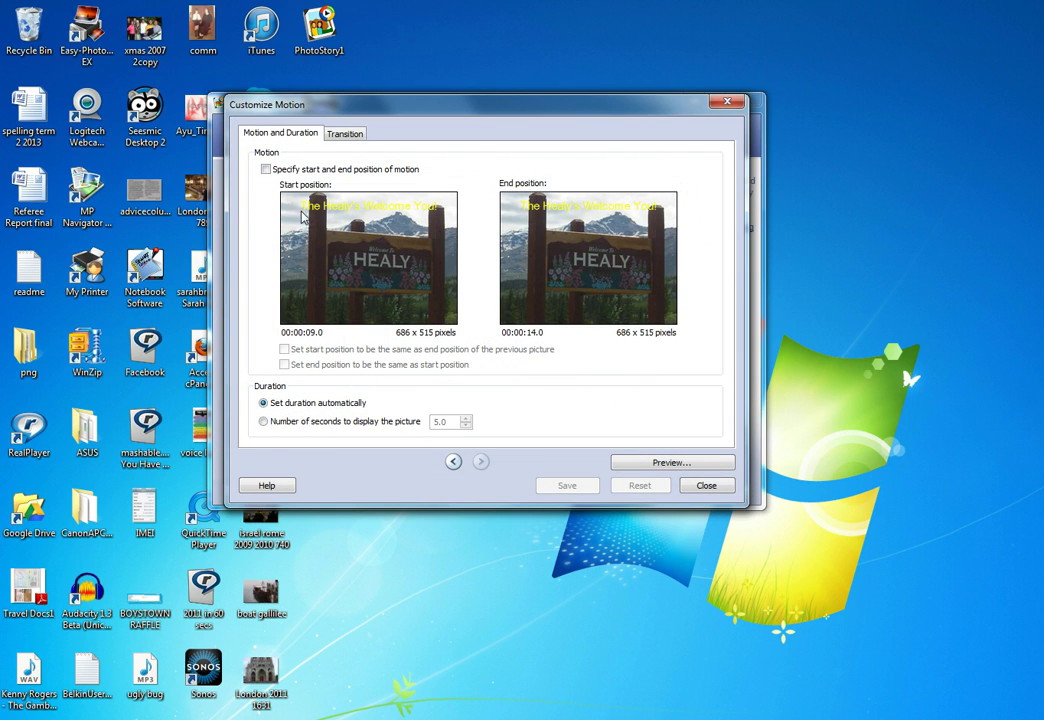
{"action": "left_click", "coordinate": [268, 170]}
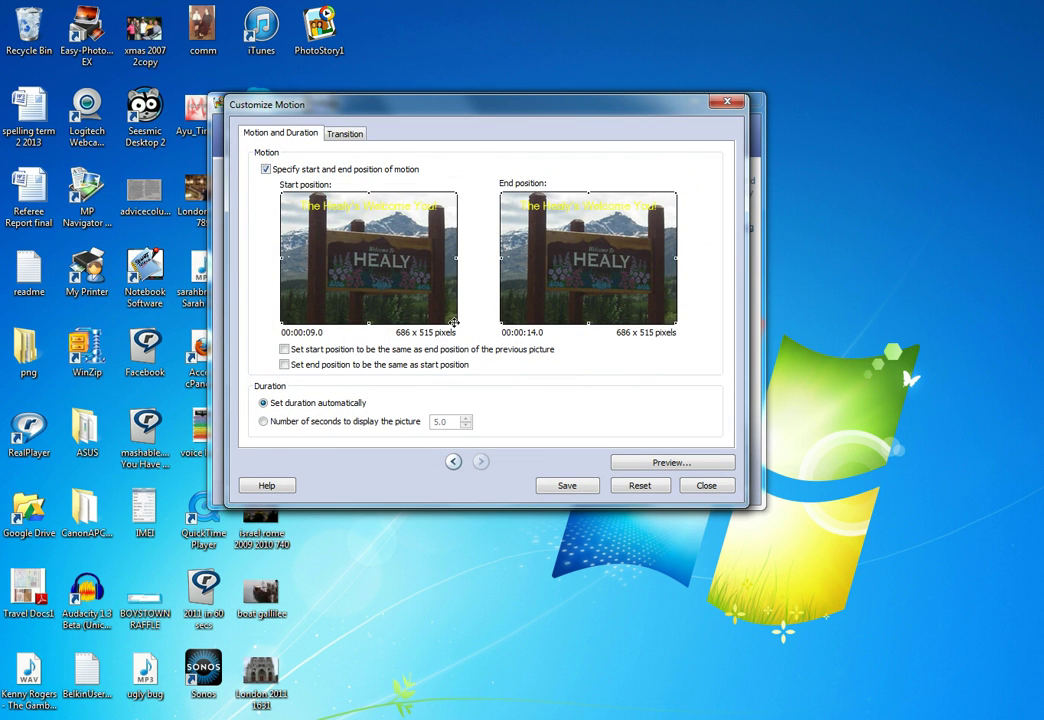
{"action": "mouse_move", "coordinate": [455, 323]}
{"action": "left_mouse_down"}
{"action": "mouse_move", "coordinate": [321, 222]}
{"action": "mouse_move", "coordinate": [410, 281]}
{"action": "left_mouse_up"}
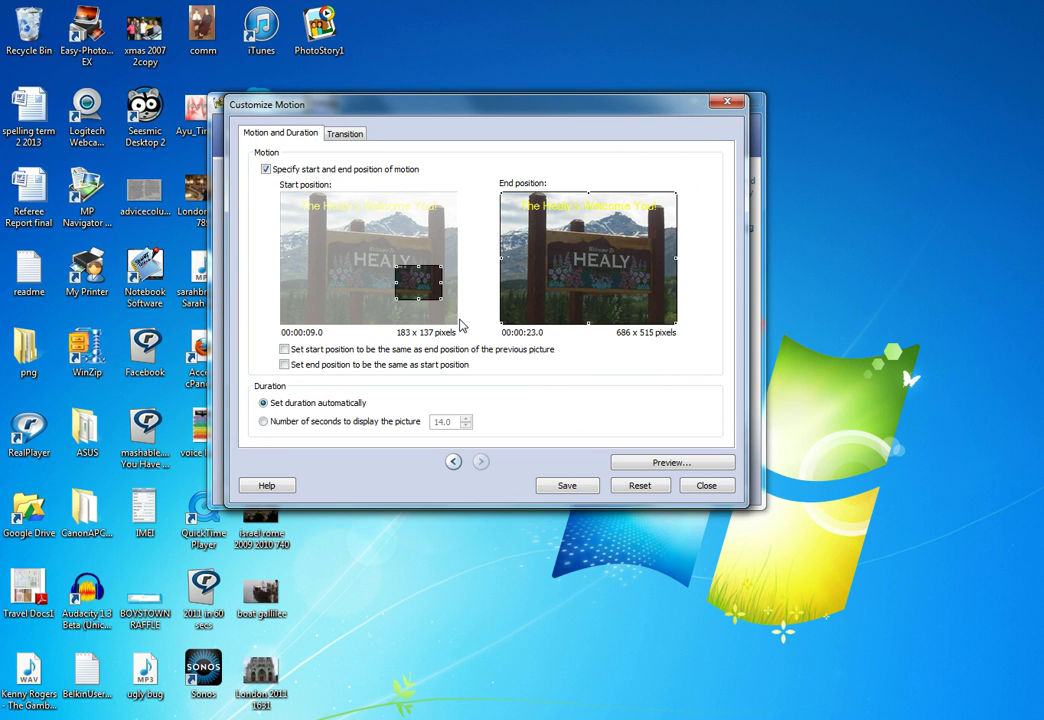
{"action": "left_click", "coordinate": [263, 421]}
{"action": "left_click_drag", "start_coordinate": [459, 424], "coordinate": [398, 421]}
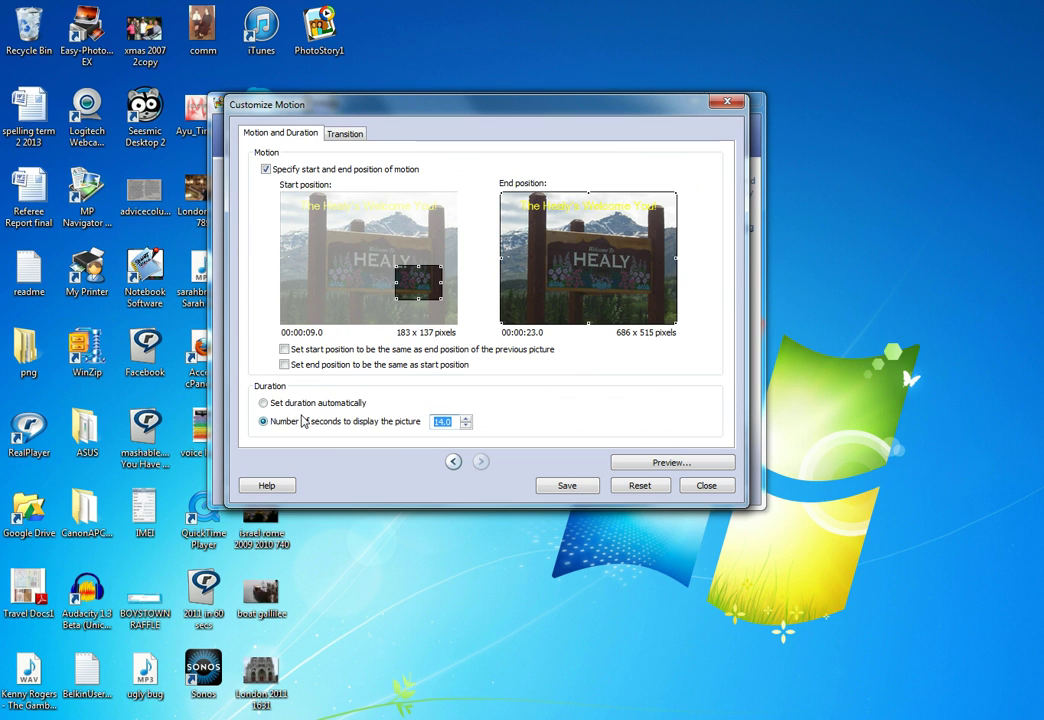
{"action": "type", "text": "8"}
{"action": "left_click", "coordinate": [578, 489]}
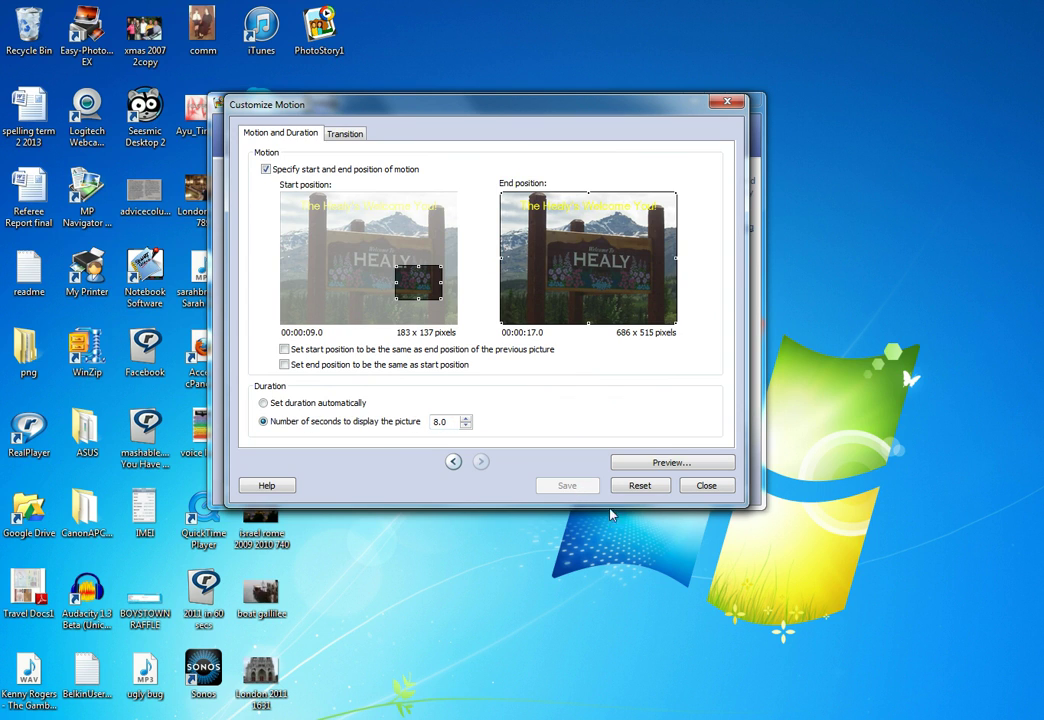
{"action": "left_click", "coordinate": [707, 486]}
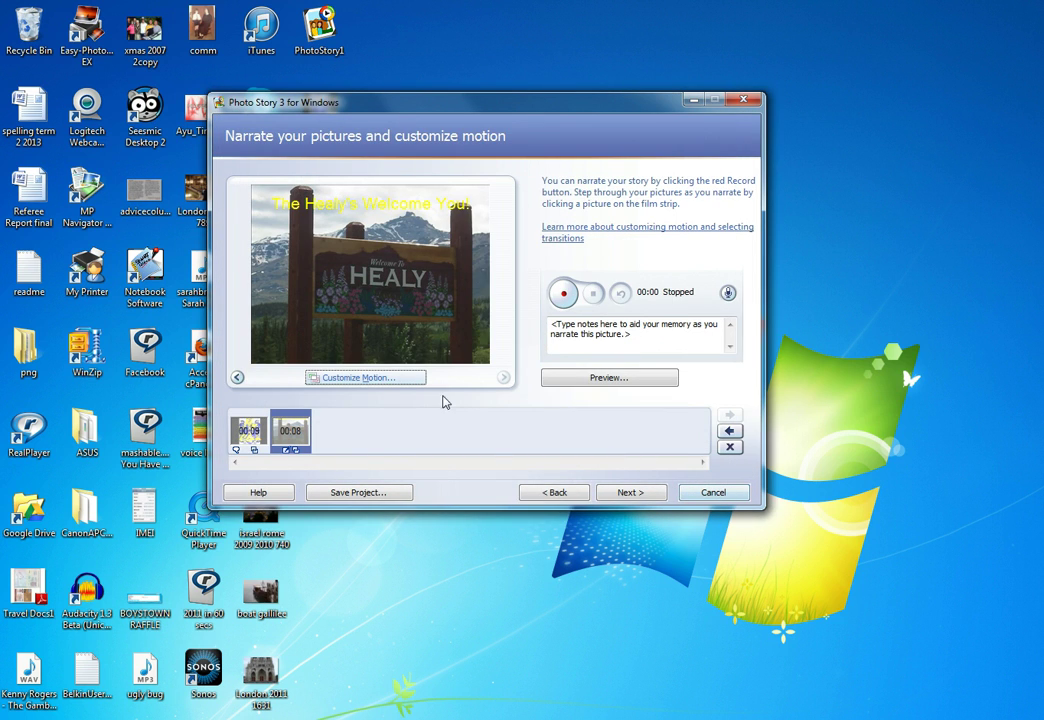
{"action": "left_click", "coordinate": [250, 430]}
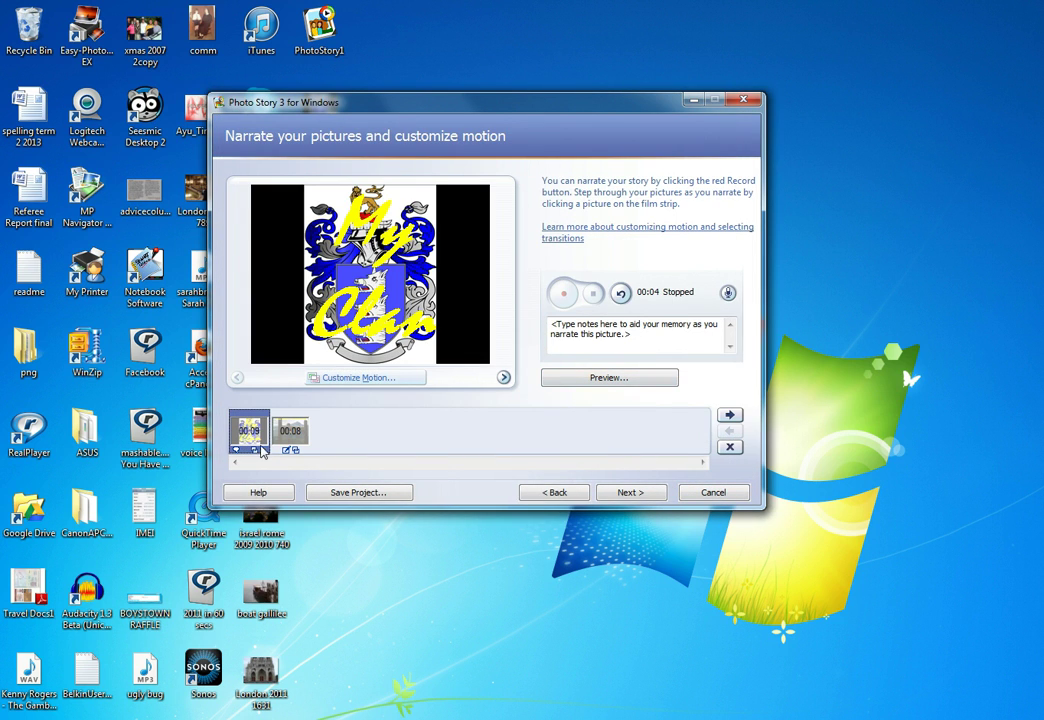
{"action": "left_click", "coordinate": [609, 378]}
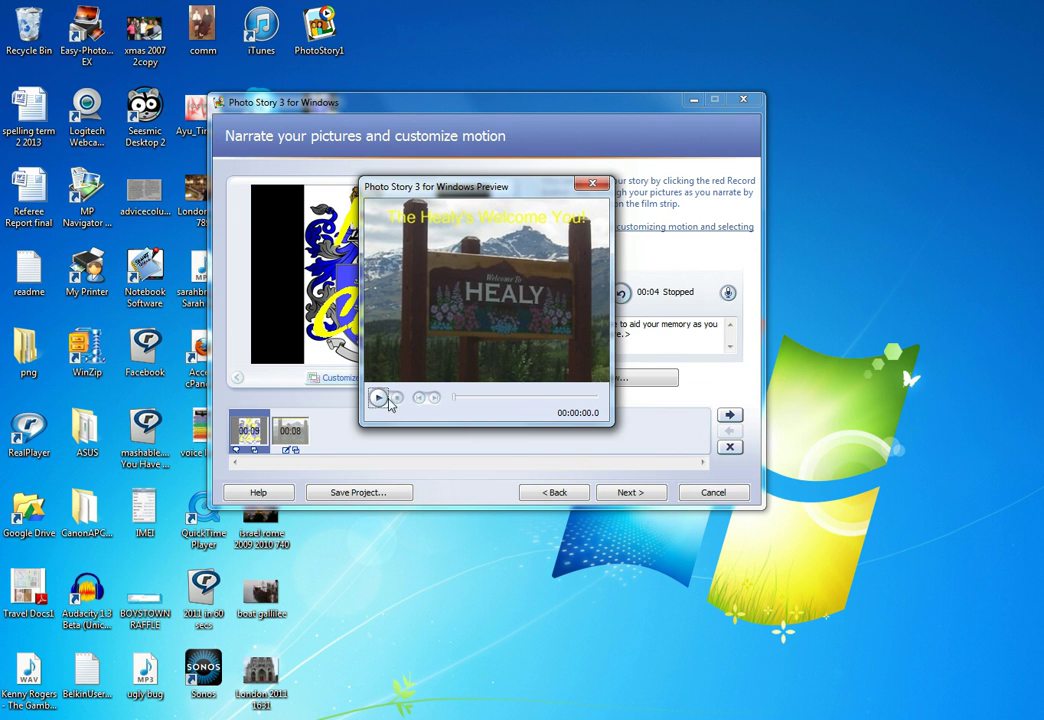
{"action": "left_click", "coordinate": [592, 183]}
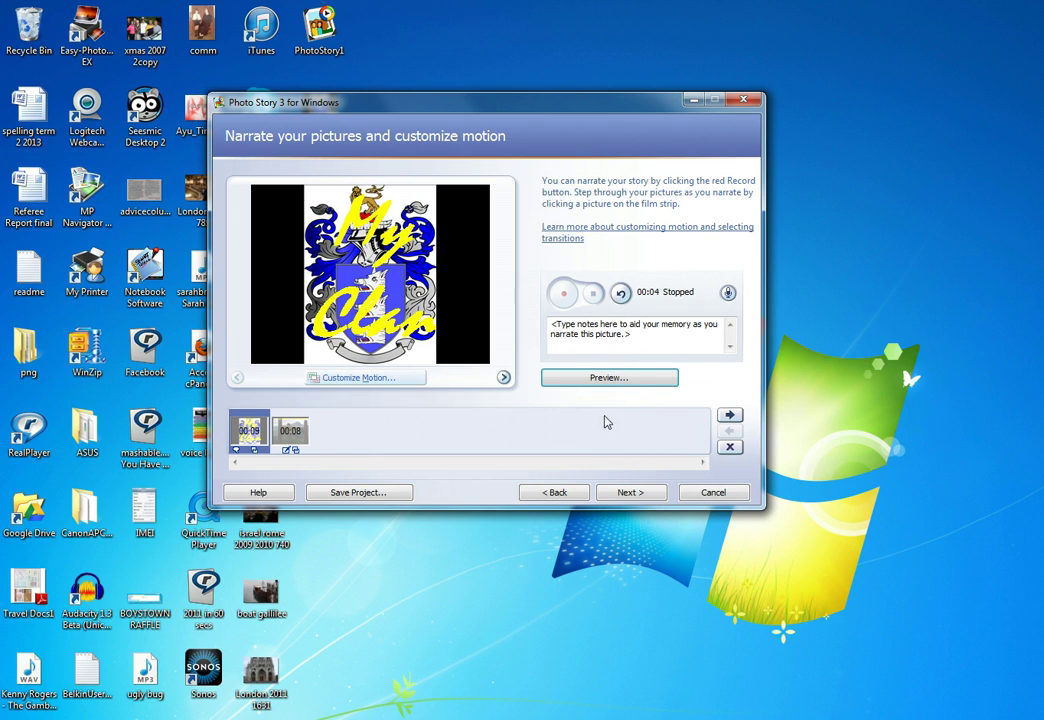
Set up Funk: Funkjungle music with Industrial band, Tense mood, slower tempo and High intensity.
{"action": "left_click", "coordinate": [631, 493]}
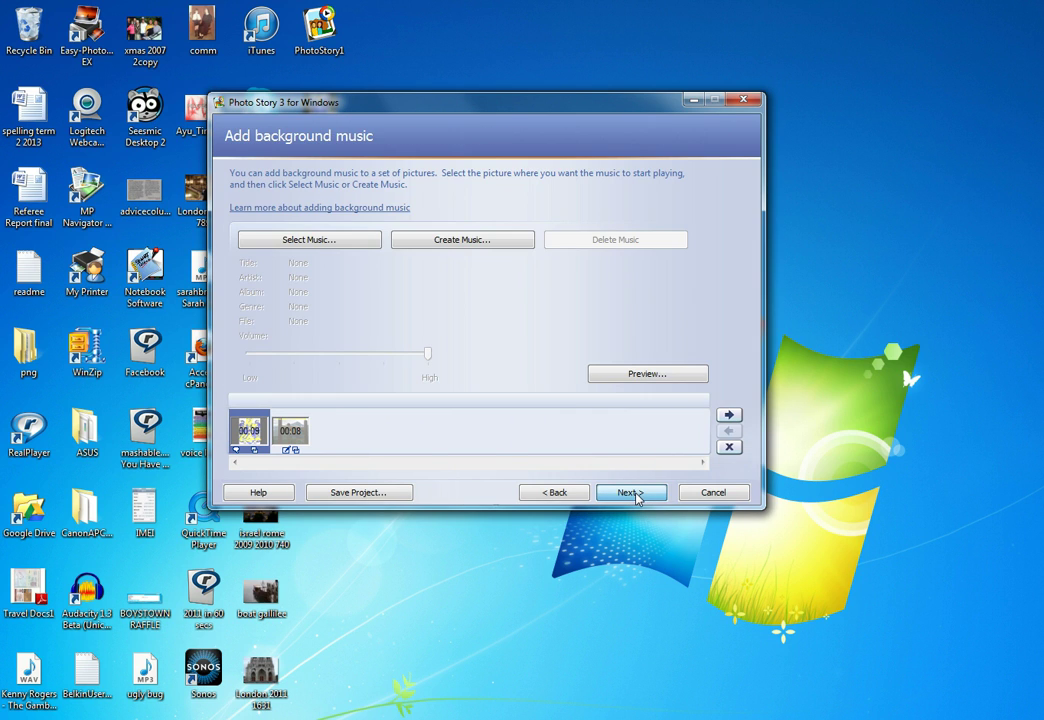
{"action": "left_click", "coordinate": [440, 242]}
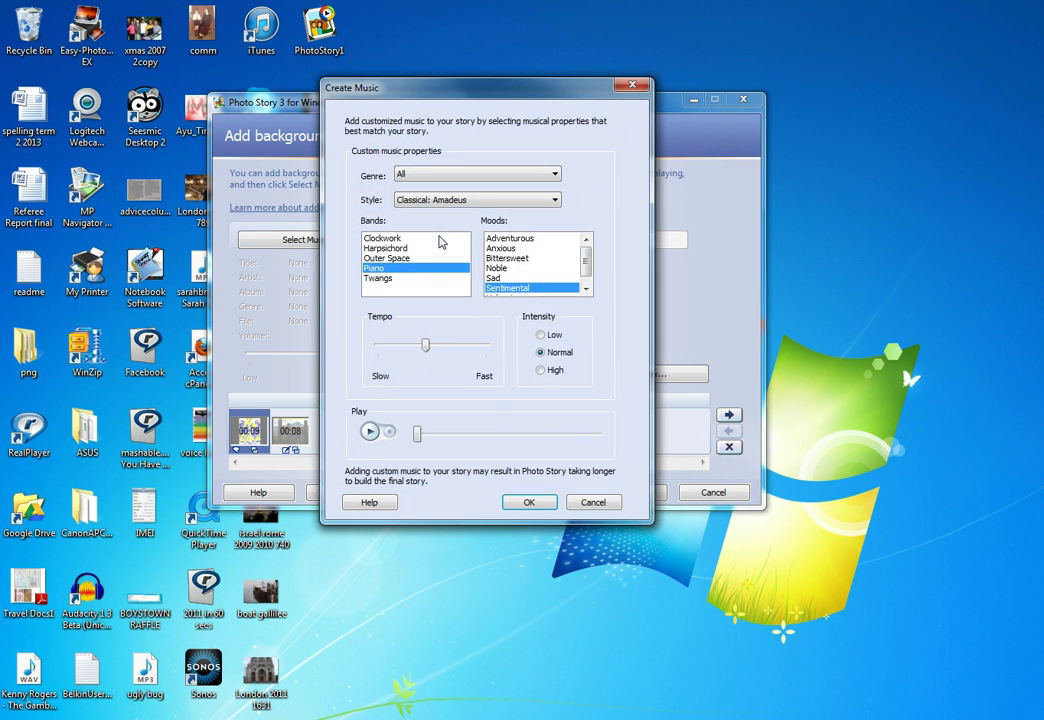
{"action": "left_click", "coordinate": [428, 176]}
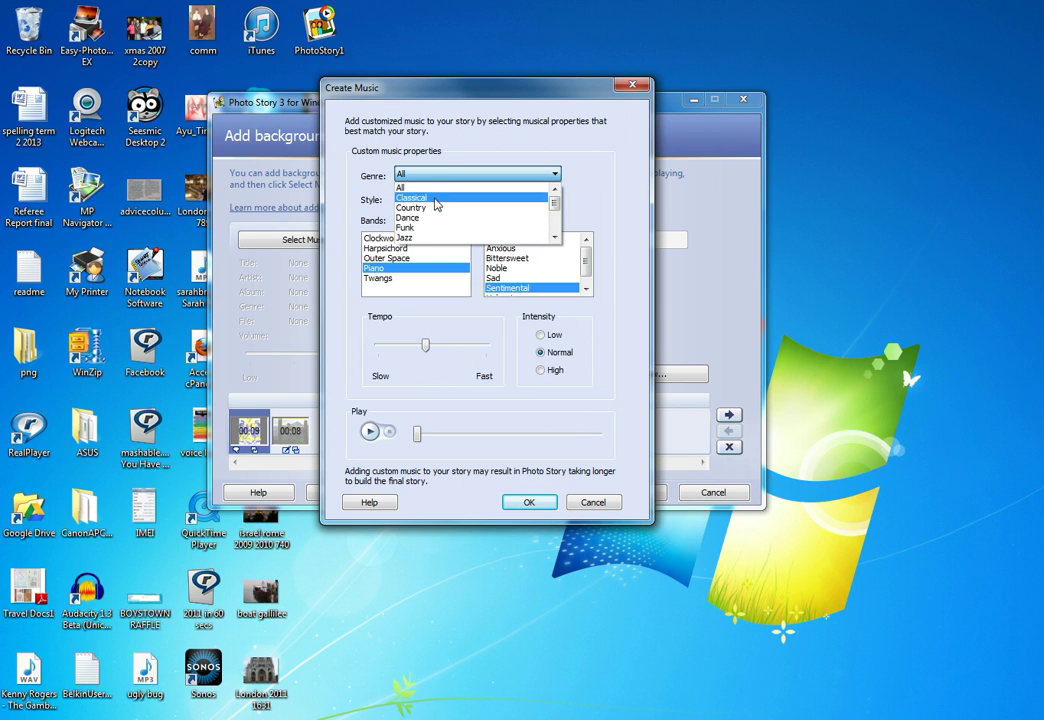
{"action": "left_click", "coordinate": [435, 229]}
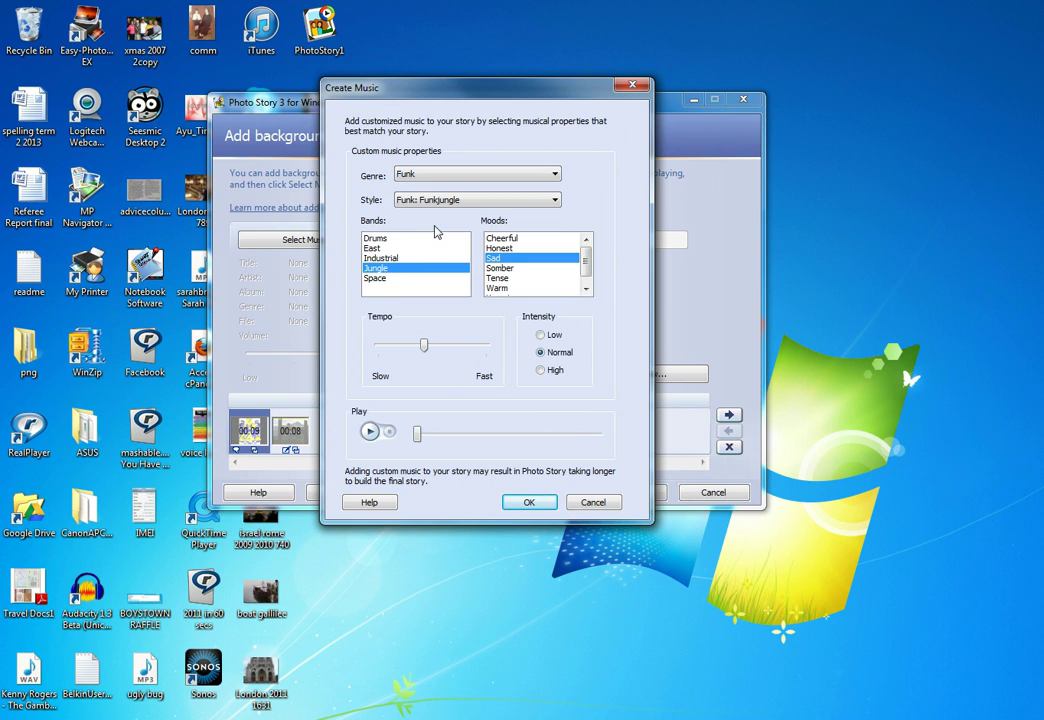
{"action": "left_click", "coordinate": [462, 202]}
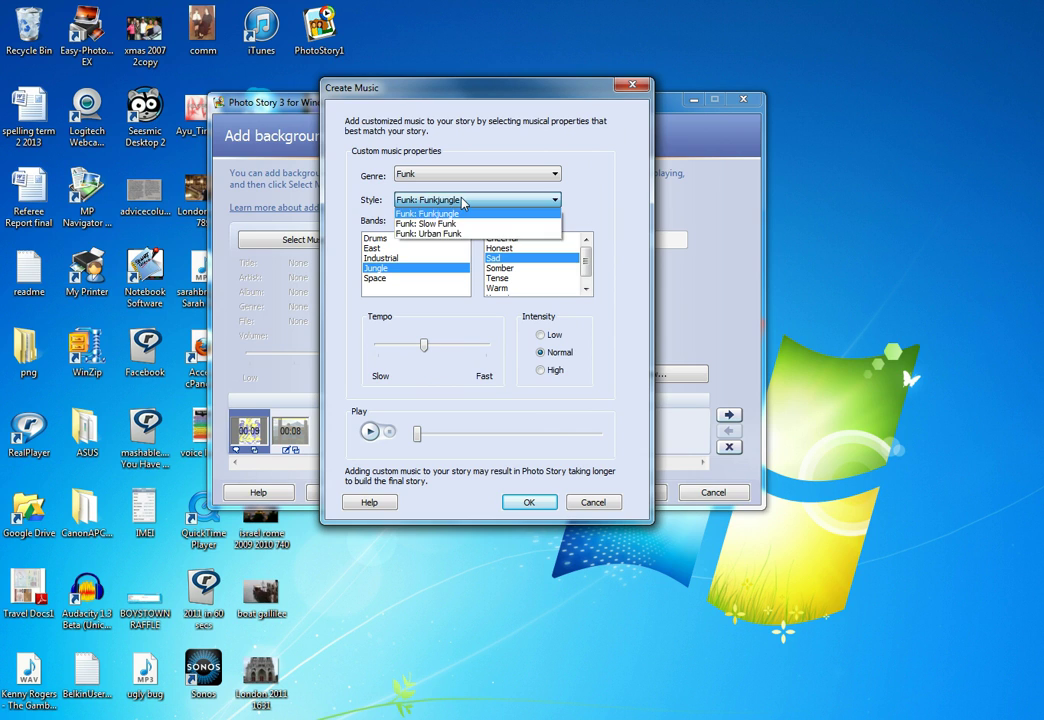
{"action": "left_click", "coordinate": [463, 203]}
{"action": "left_click", "coordinate": [397, 259]}
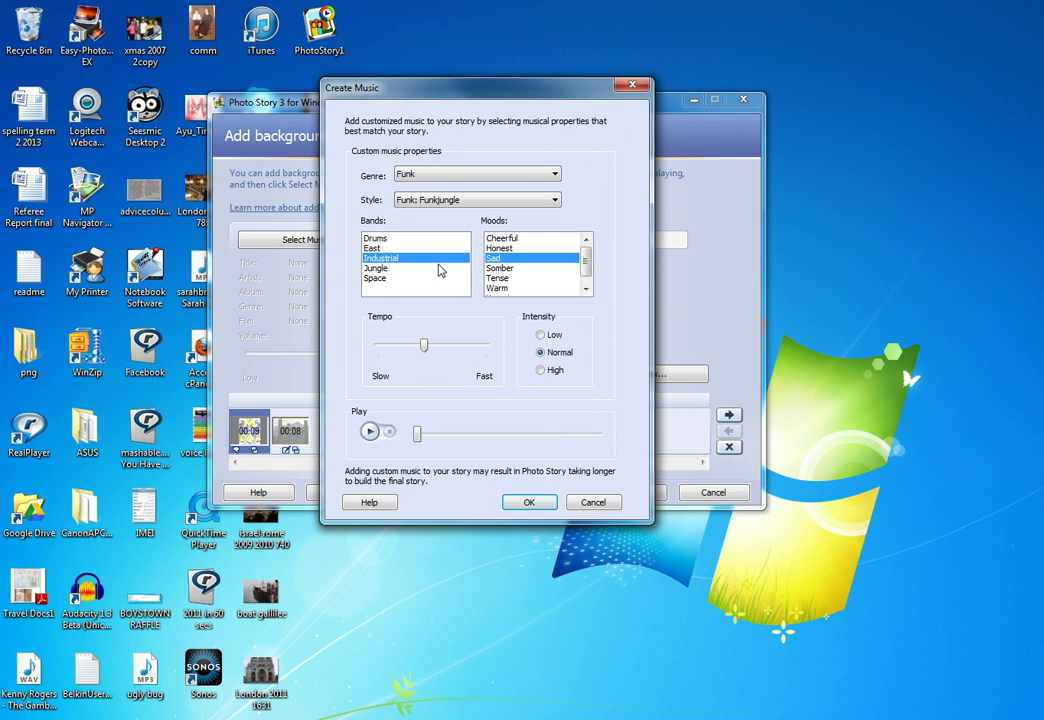
{"action": "left_click", "coordinate": [510, 279]}
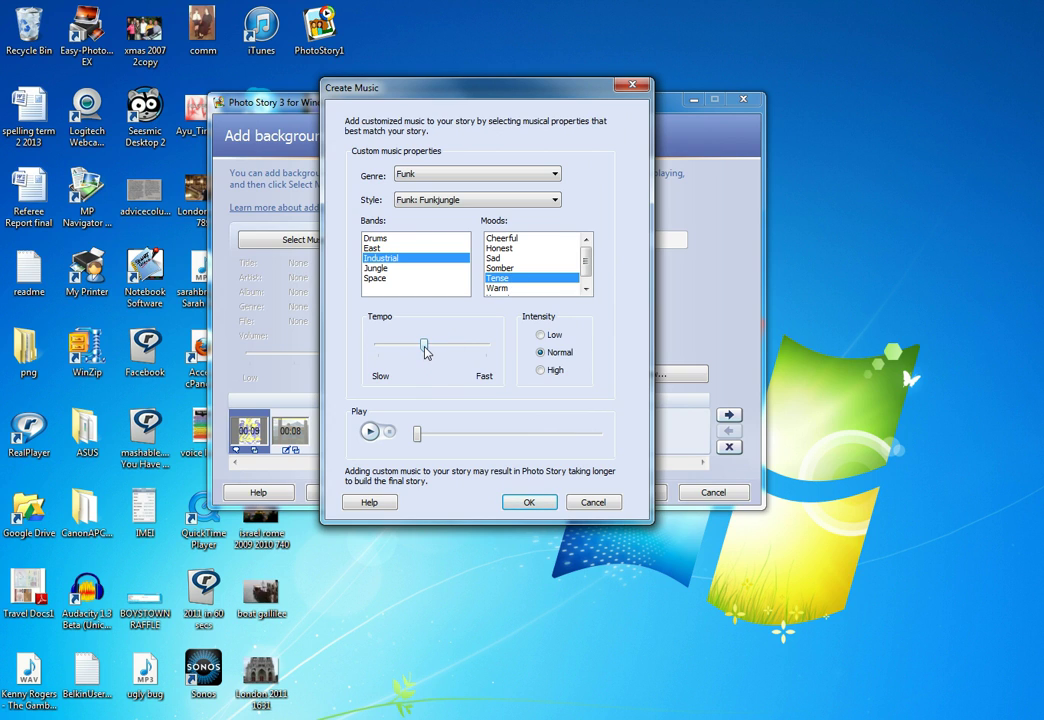
{"action": "left_click_drag", "start_coordinate": [424, 349], "coordinate": [401, 355]}
{"action": "left_click", "coordinate": [542, 371]}
Play a sample of the generated music, stop it, and accept it.
{"action": "left_click", "coordinate": [371, 432]}
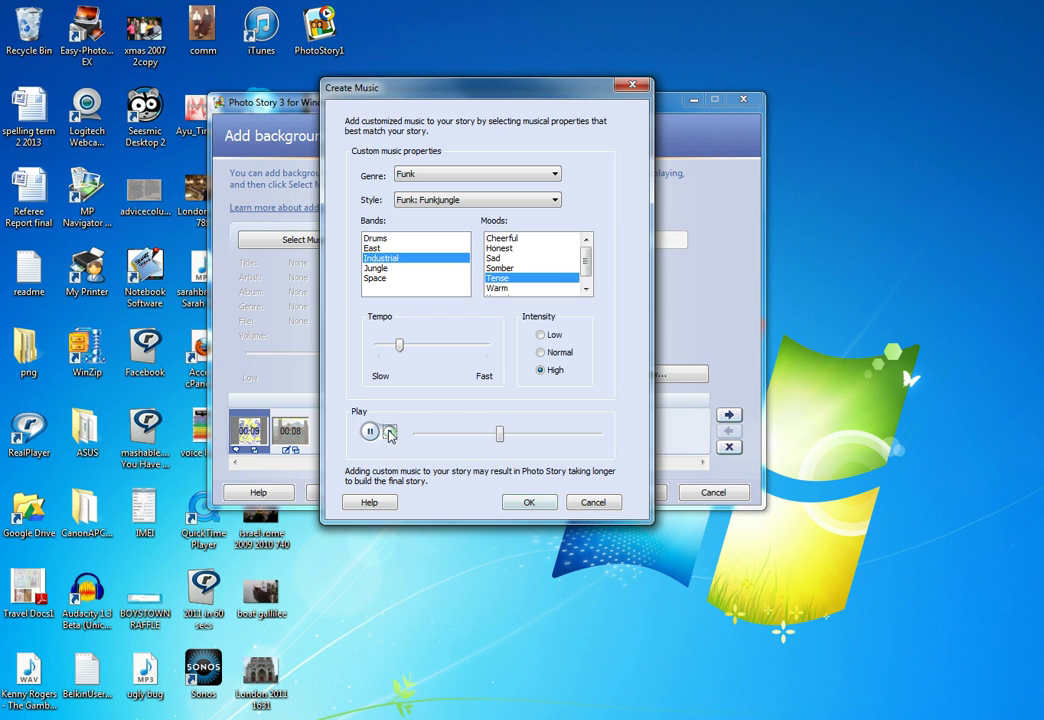
{"action": "left_click", "coordinate": [390, 432]}
{"action": "left_click", "coordinate": [524, 503]}
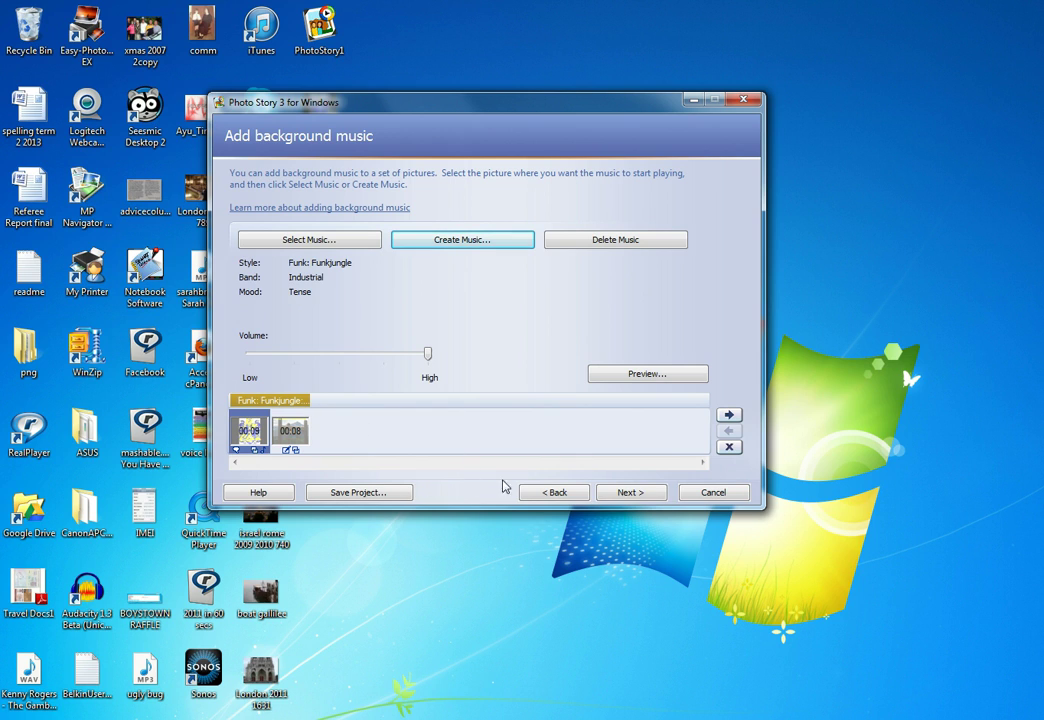
Build the story for computer playback as PhotoStory2.wmv on the Desktop at 640x480.
{"action": "left_click", "coordinate": [628, 492]}
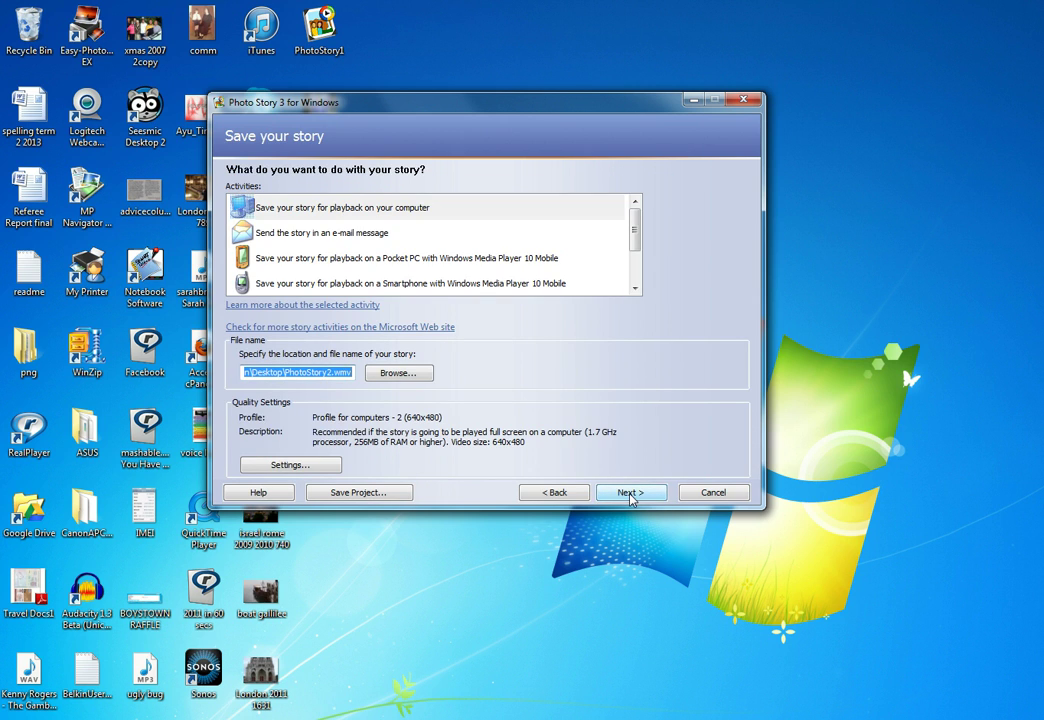
{"action": "left_click", "coordinate": [380, 258]}
{"action": "scroll", "coordinate": [376, 260], "scroll_direction": "down", "scroll_amount": 1}
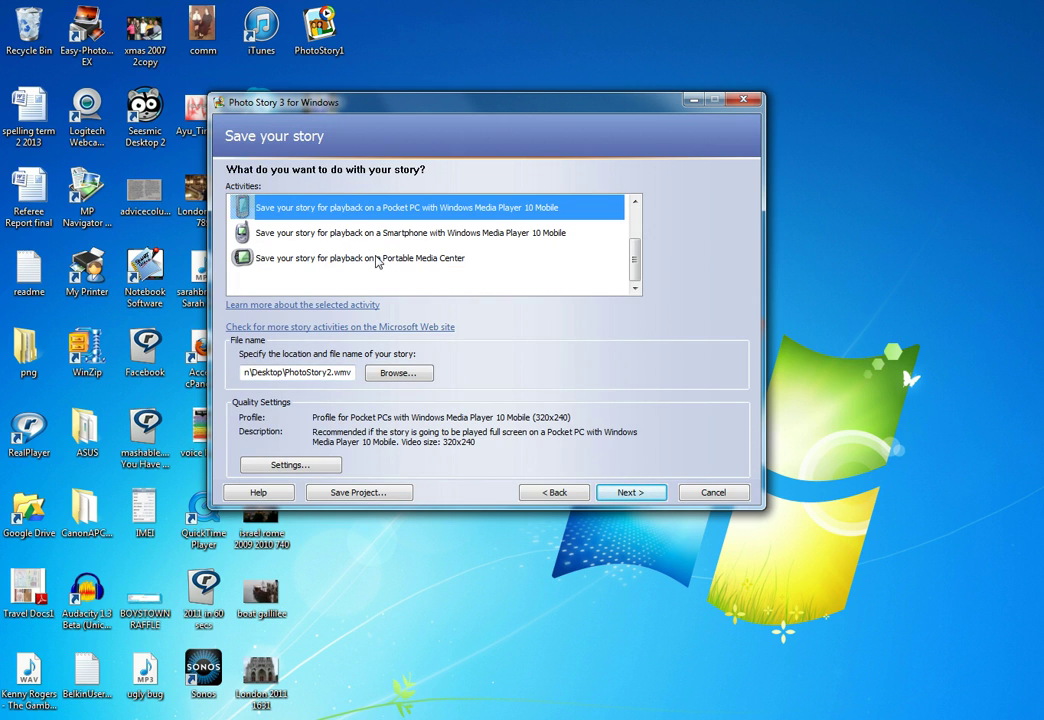
{"action": "scroll", "coordinate": [332, 216], "scroll_direction": "up", "scroll_amount": 1}
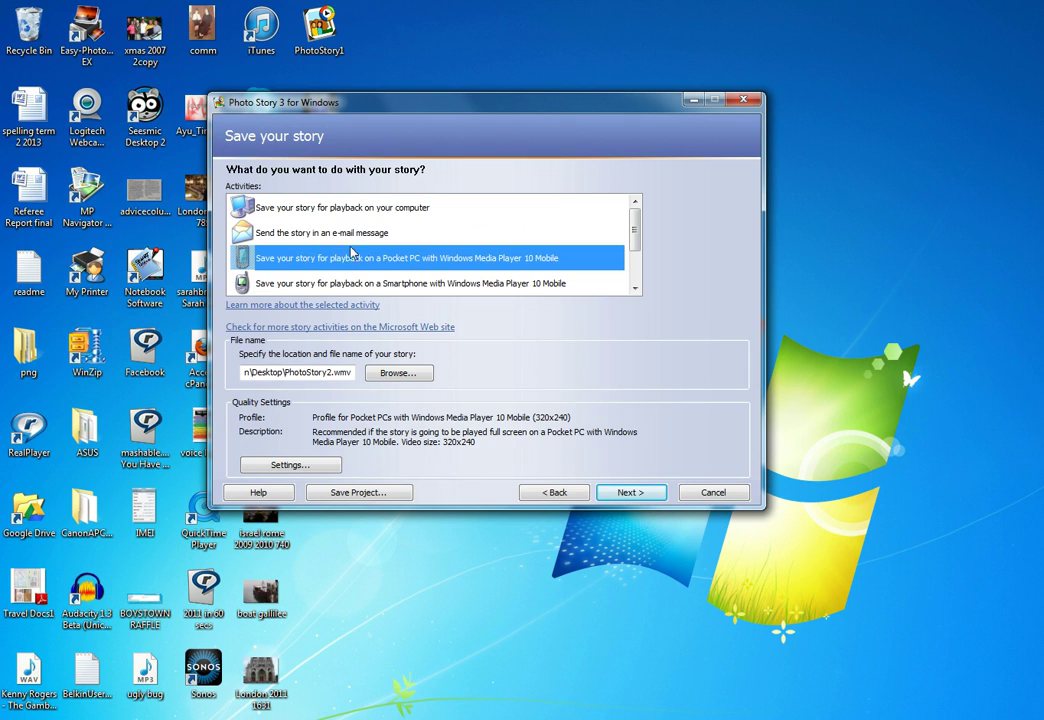
{"action": "left_click", "coordinate": [358, 210]}
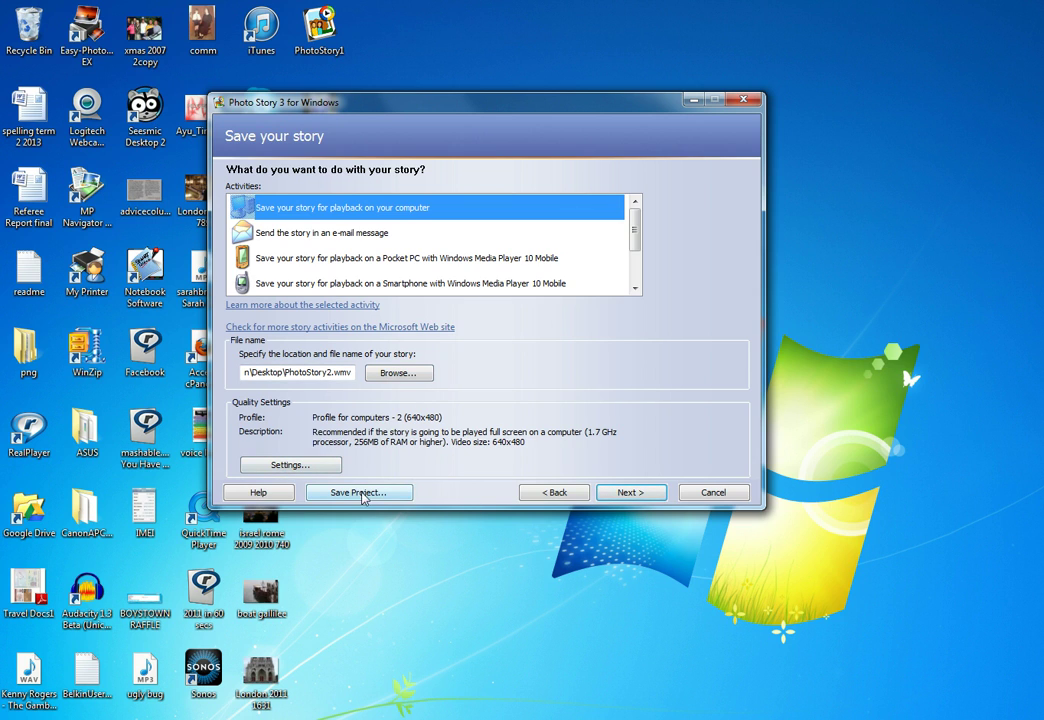
{"action": "left_click", "coordinate": [630, 493]}
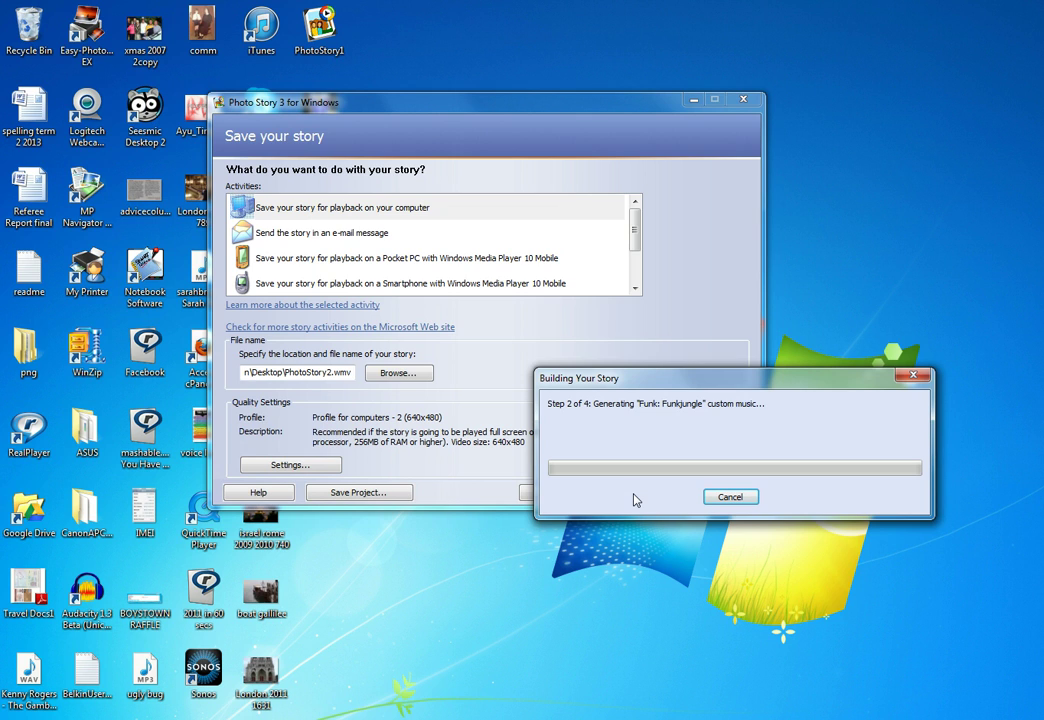
{"action": "left_click_drag", "start_coordinate": [782, 384], "coordinate": [535, 356]}
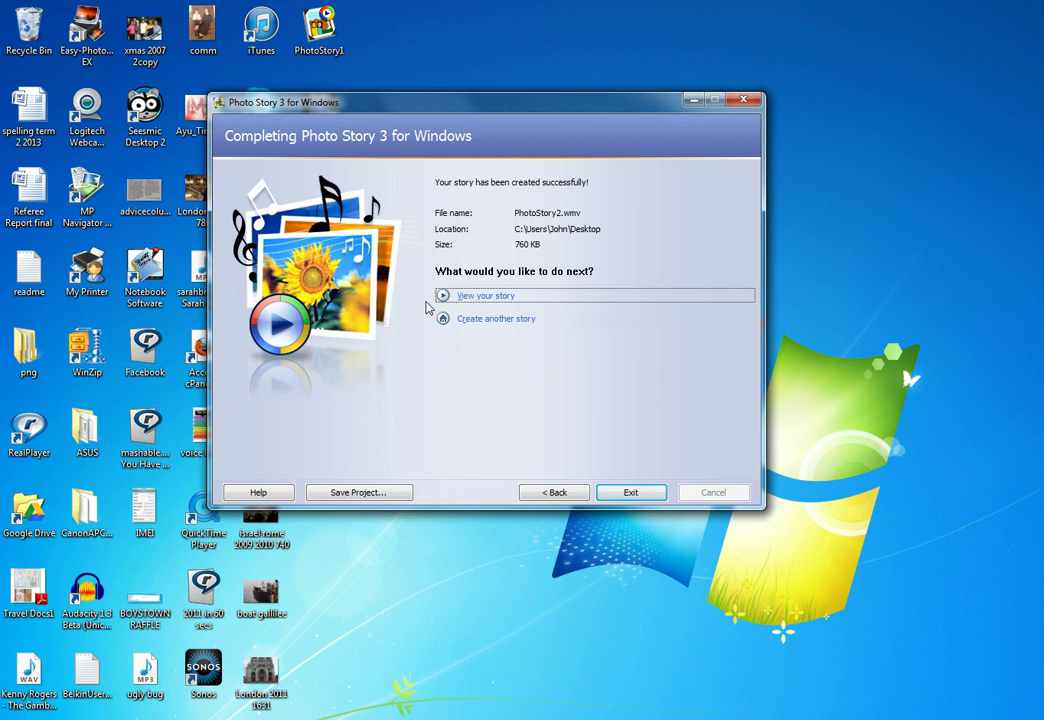
{"action": "left_click", "coordinate": [477, 300]}
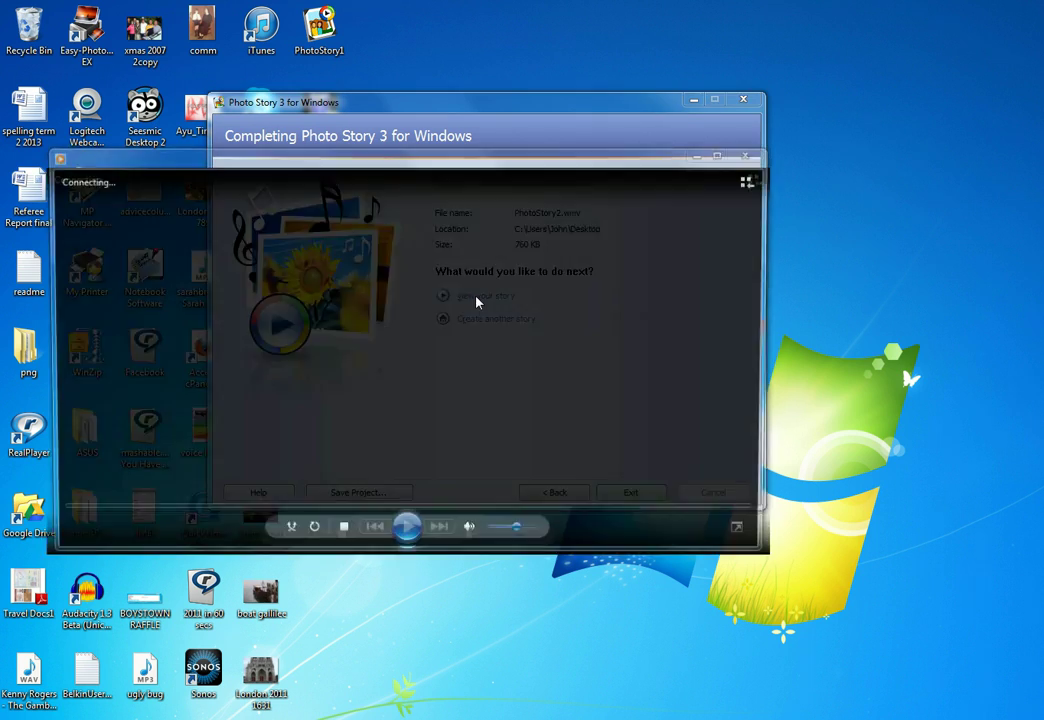
{"action": "left_click_drag", "start_coordinate": [390, 506], "coordinate": [432, 530]}
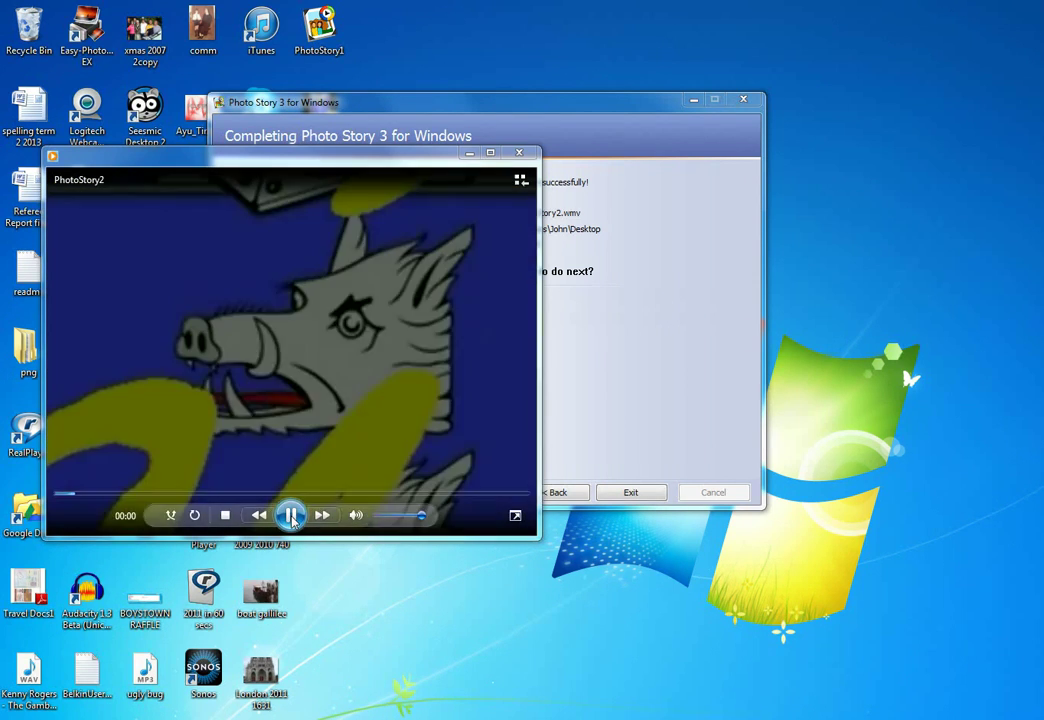
{"action": "left_click", "coordinate": [519, 153]}
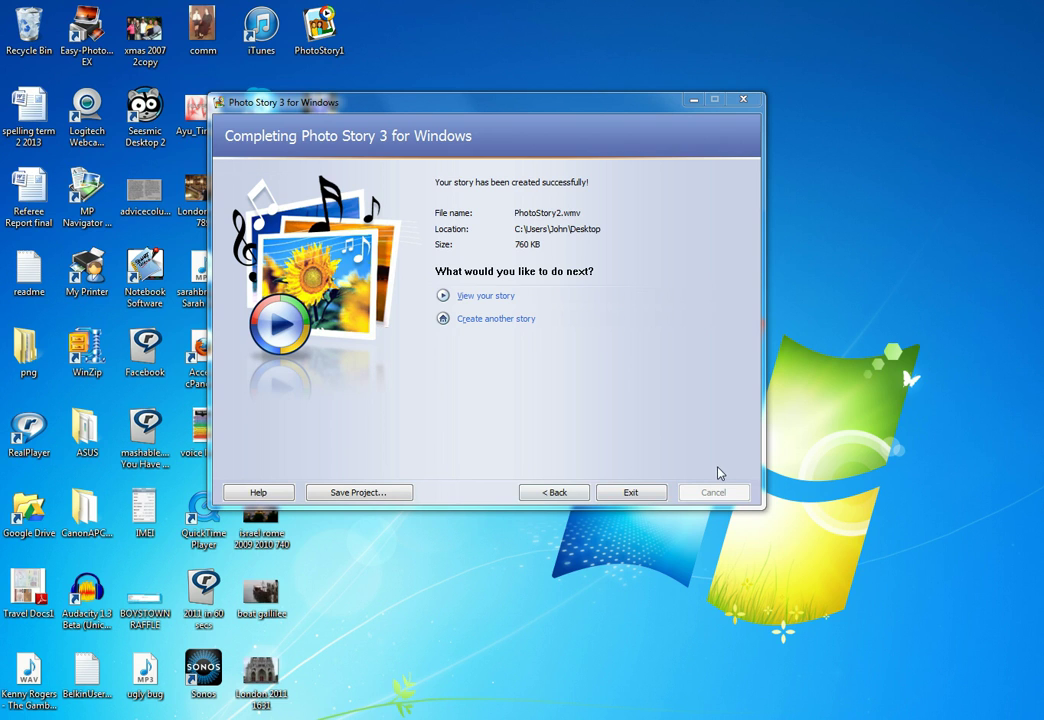
Exit Photo Story, saving the project to the Desktop as 'a name'.
{"action": "left_click", "coordinate": [631, 493]}
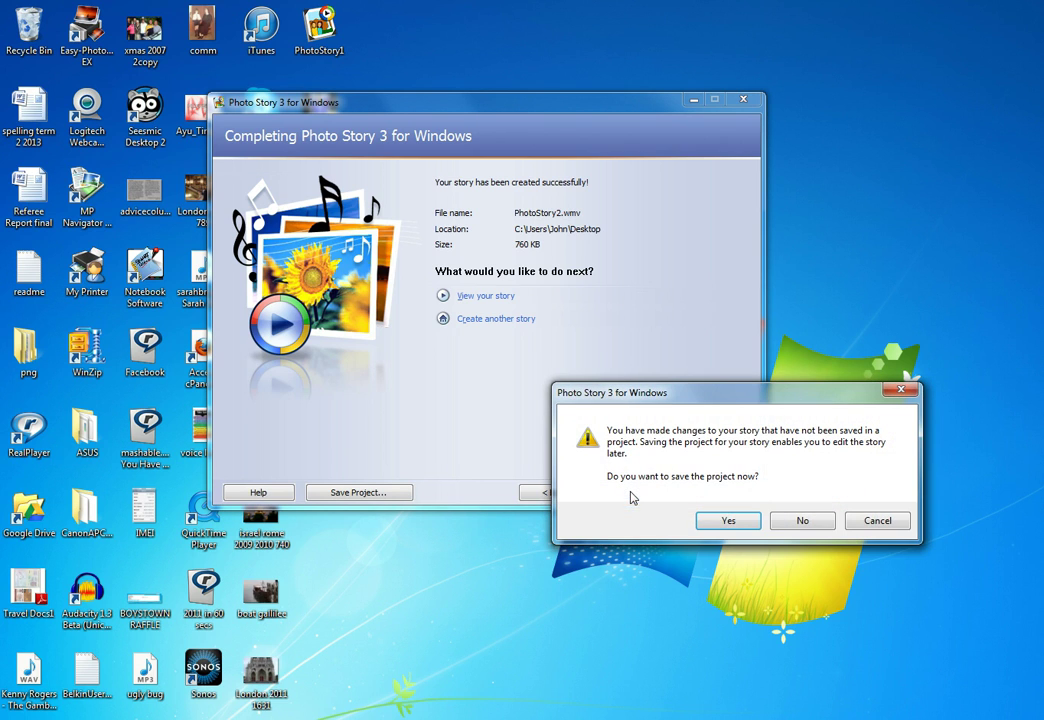
{"action": "left_click_drag", "start_coordinate": [731, 400], "coordinate": [368, 296]}
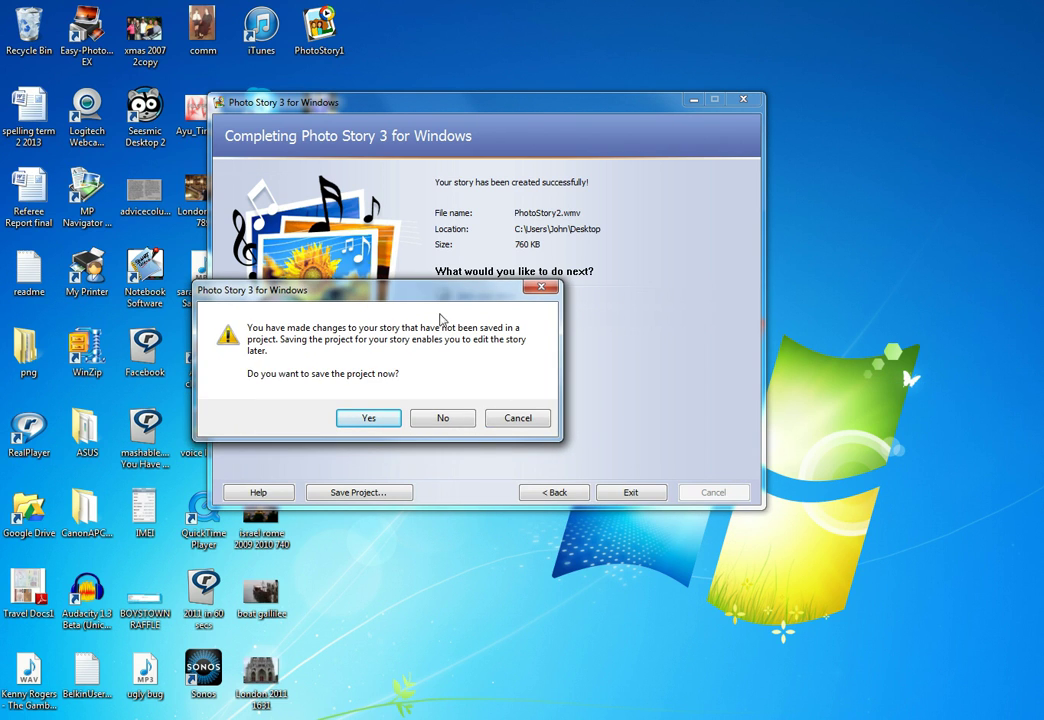
{"action": "left_click", "coordinate": [370, 420]}
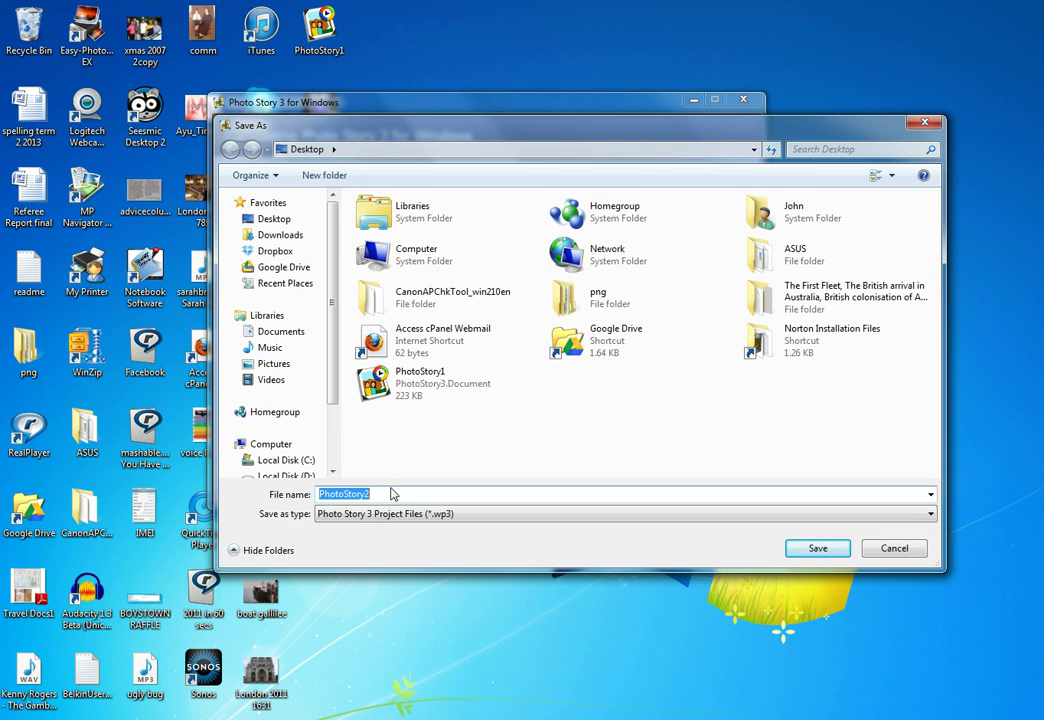
{"action": "type", "text": "a name"}
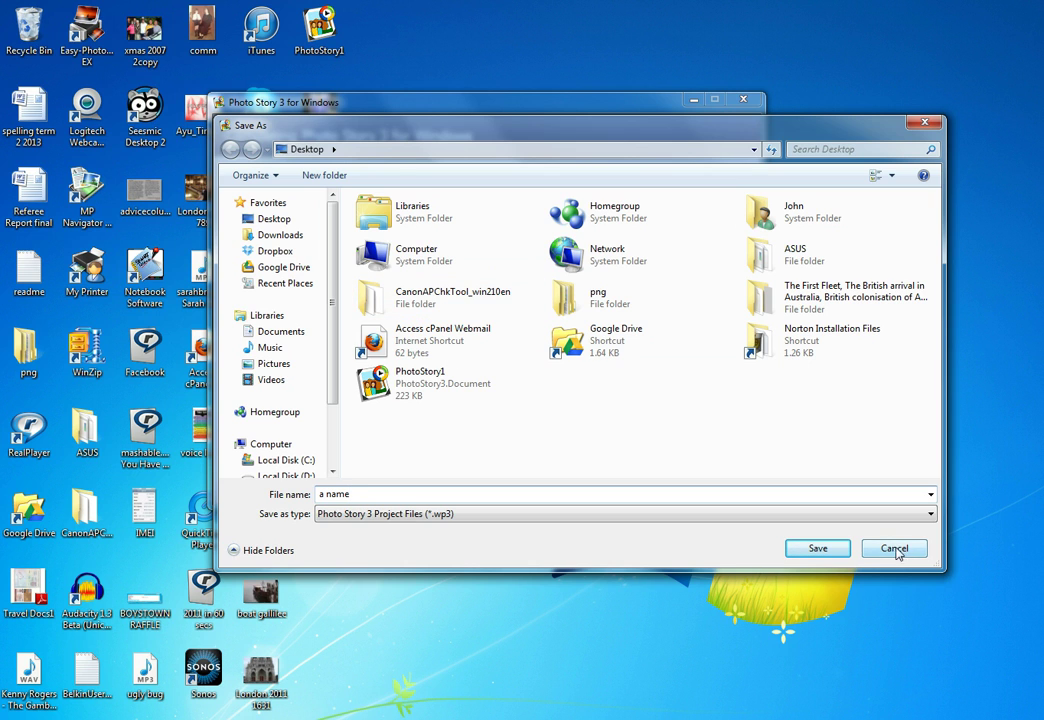
{"action": "left_click", "coordinate": [836, 549]}
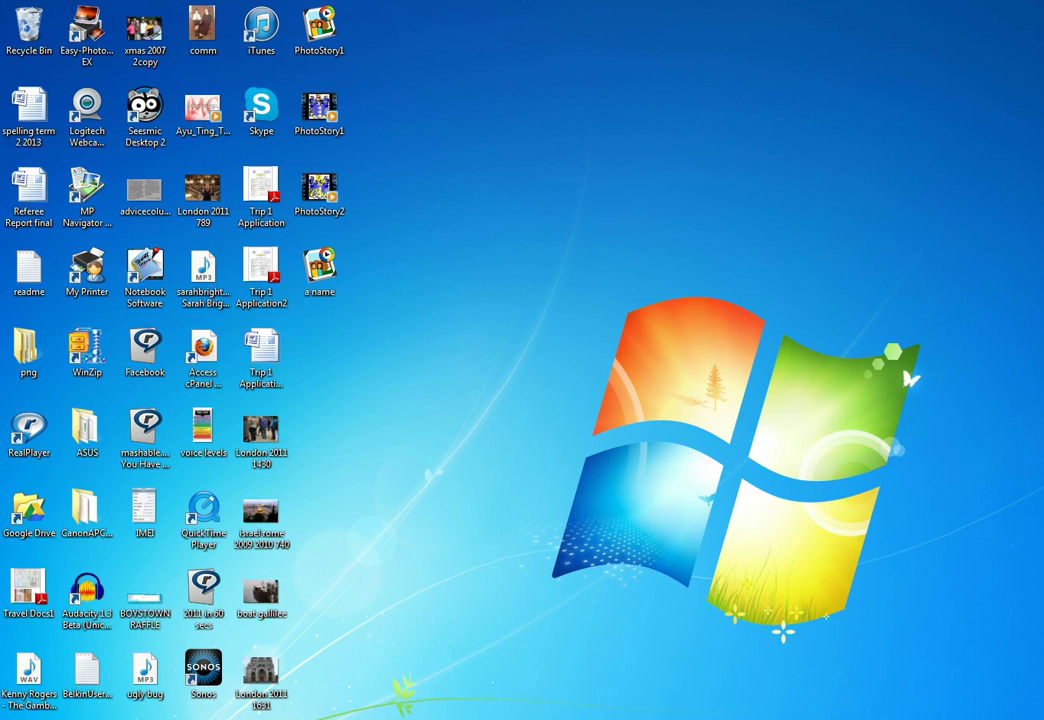